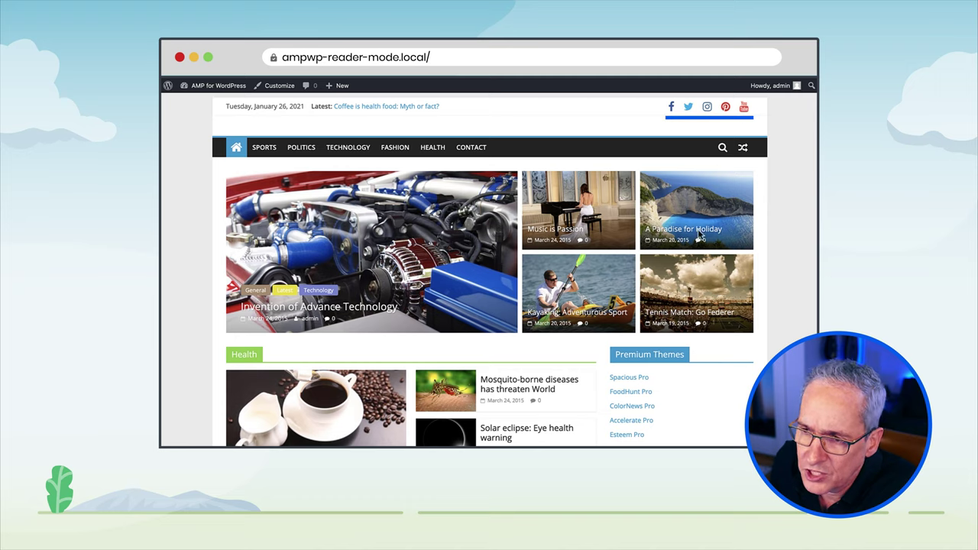
Look over the site's home page, then open the installed themes to check the active theme.
{"action": "scroll", "coordinate": [592, 396], "scroll_direction": "down", "scroll_amount": 10}
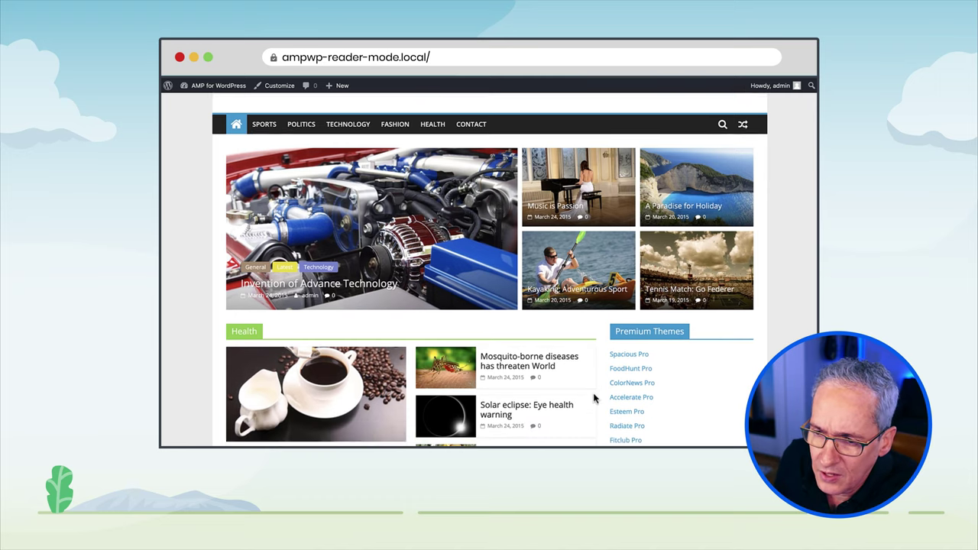
{"action": "scroll", "coordinate": [648, 361], "scroll_direction": "up", "scroll_amount": 10}
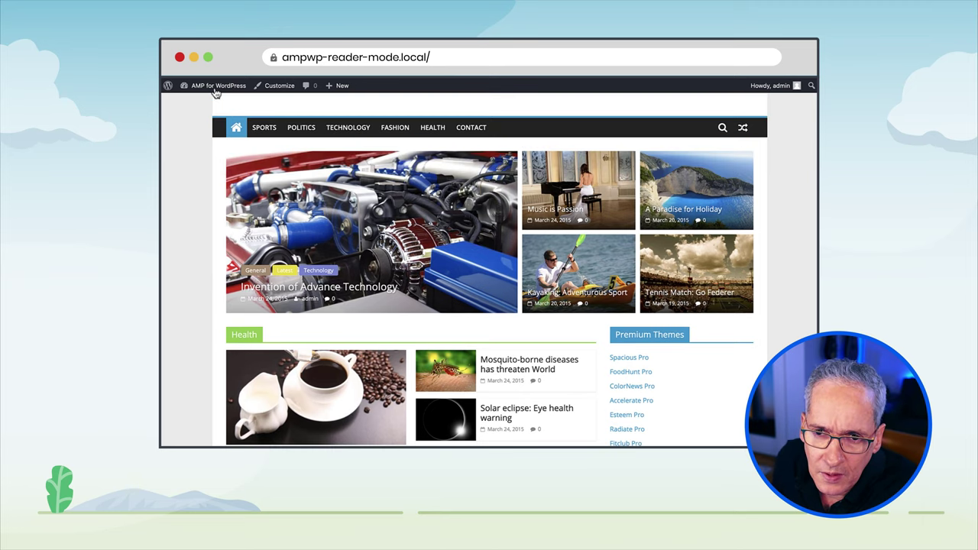
{"action": "mouse_move", "coordinate": [215, 89]}
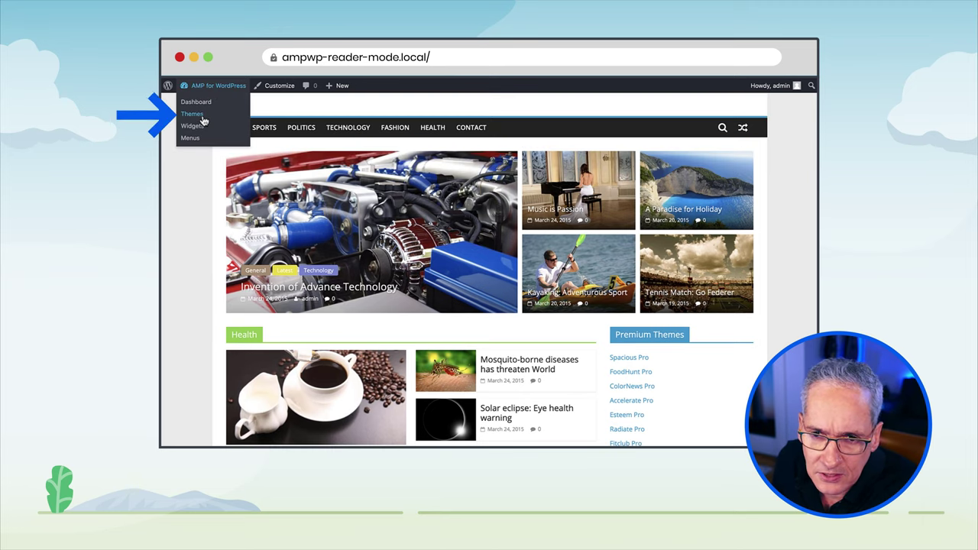
{"action": "left_click", "coordinate": [192, 114]}
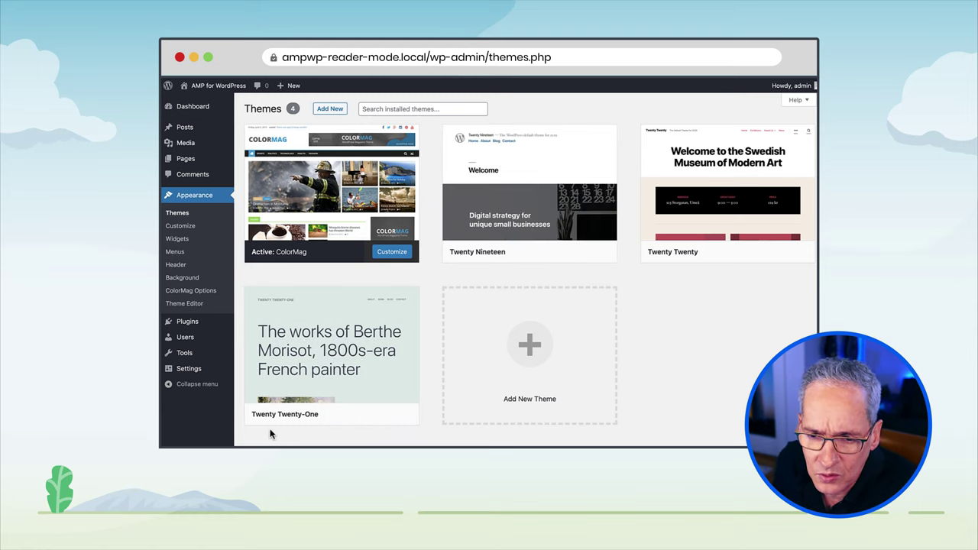
Search the plugin directory for "amp", then install and activate the official AMP plugin by AMP Project Contributors.
{"action": "left_click", "coordinate": [184, 324]}
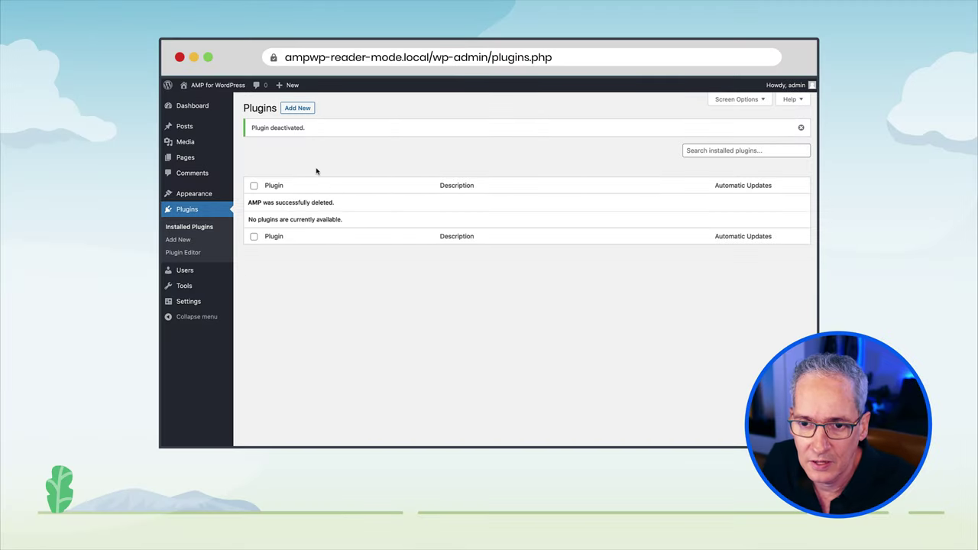
{"action": "left_click", "coordinate": [298, 109]}
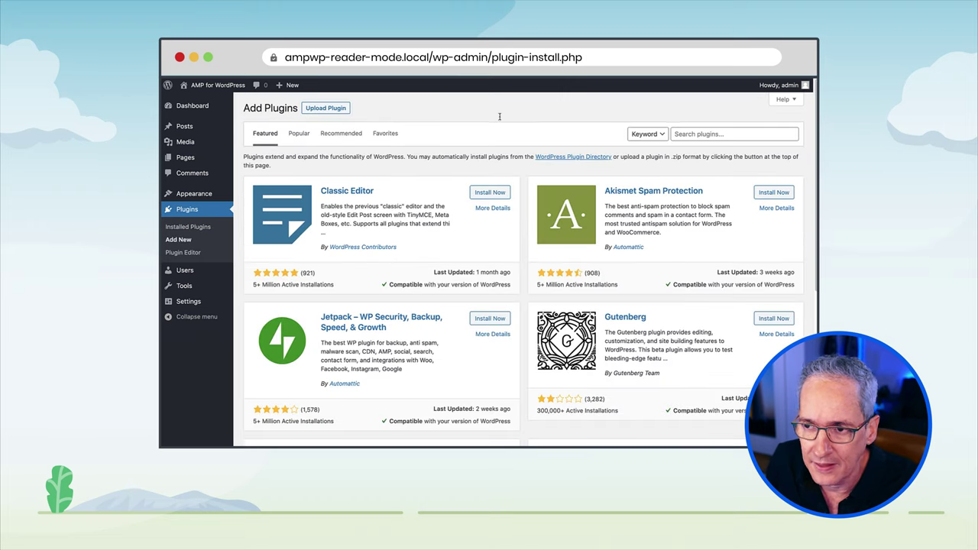
{"action": "left_click", "coordinate": [720, 133]}
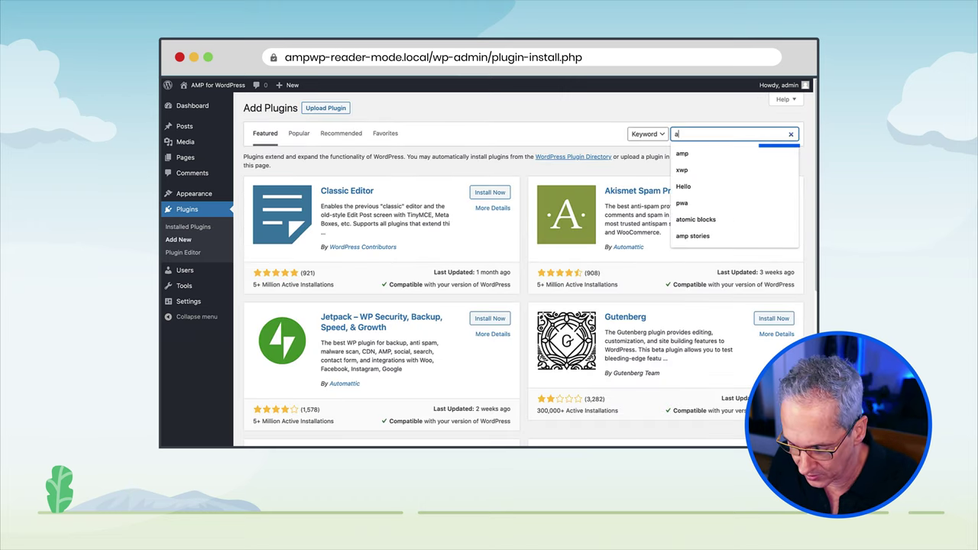
{"action": "key", "text": "Return"}
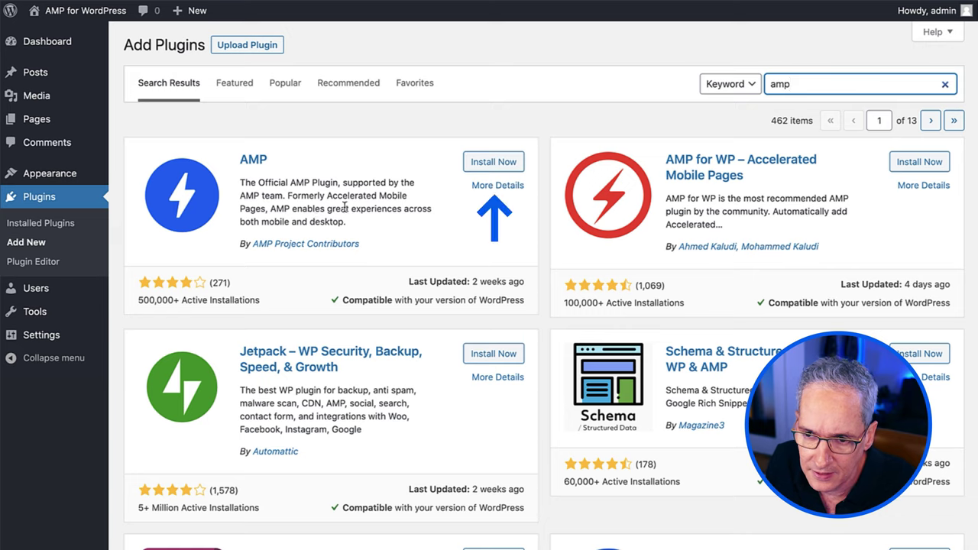
{"action": "left_click", "coordinate": [486, 162]}
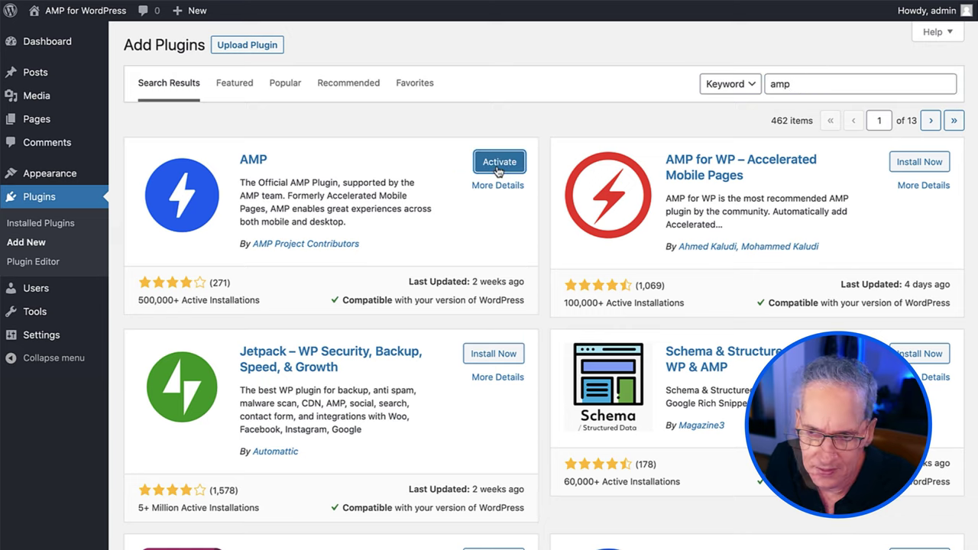
{"action": "left_click", "coordinate": [499, 165]}
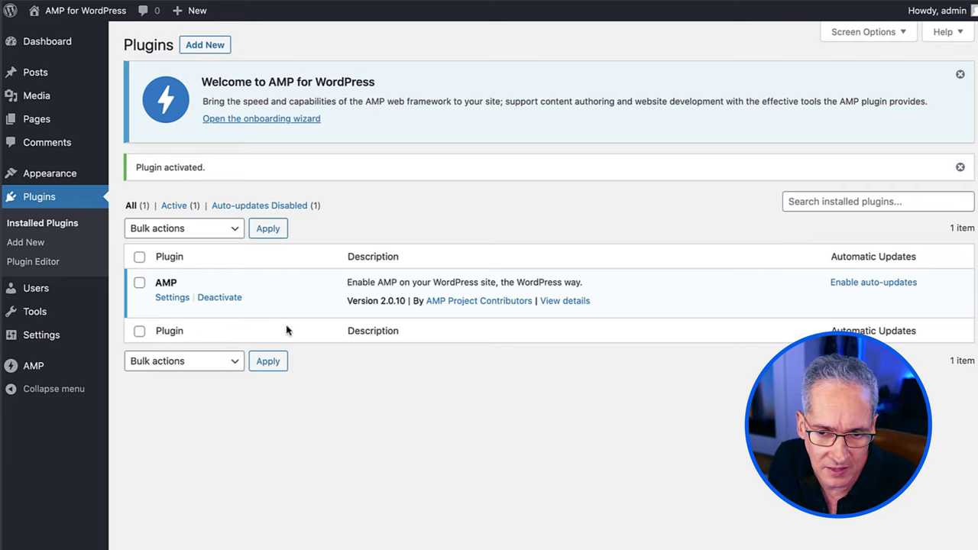
Open the AMP onboarding wizard, read the welcome page and proceed to the Technical Background stage.
{"action": "mouse_move", "coordinate": [38, 372]}
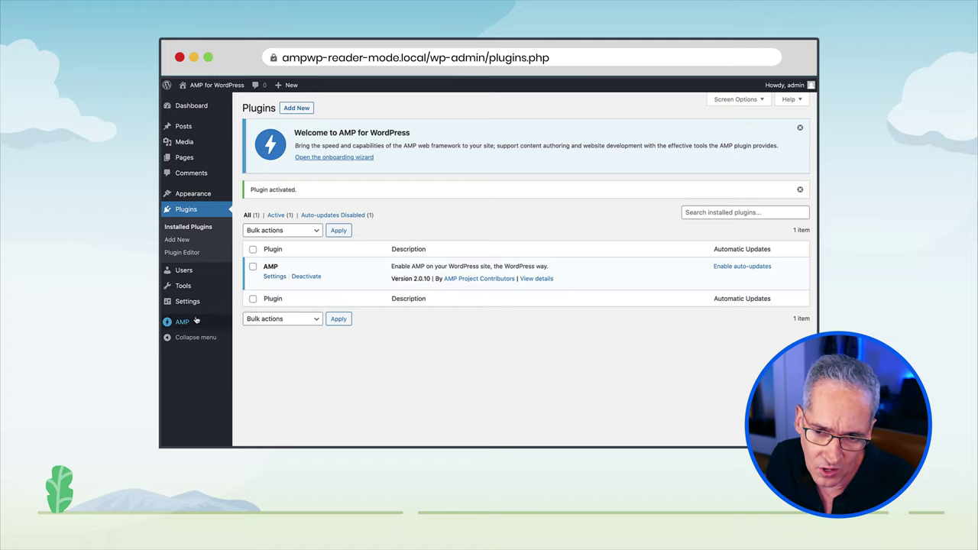
{"action": "mouse_move", "coordinate": [193, 323]}
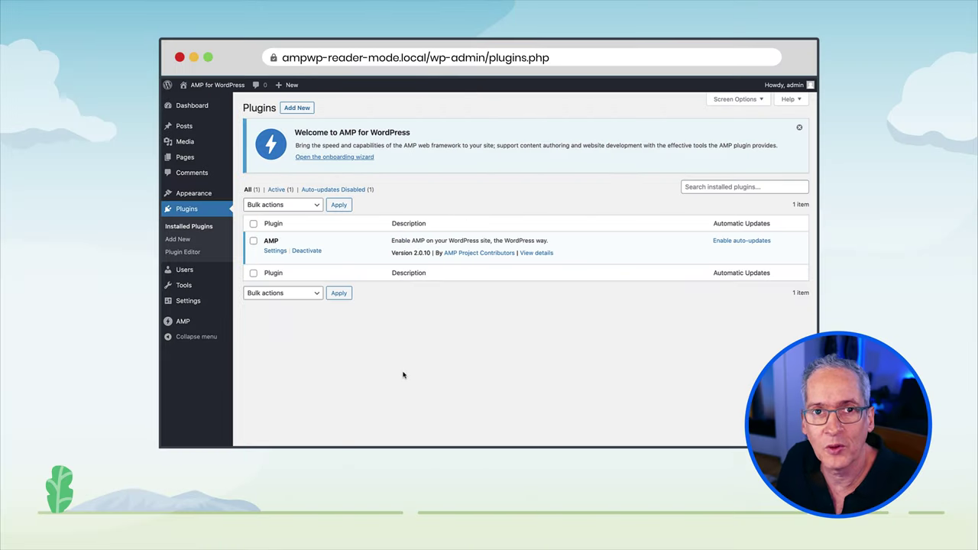
{"action": "left_click", "coordinate": [342, 157]}
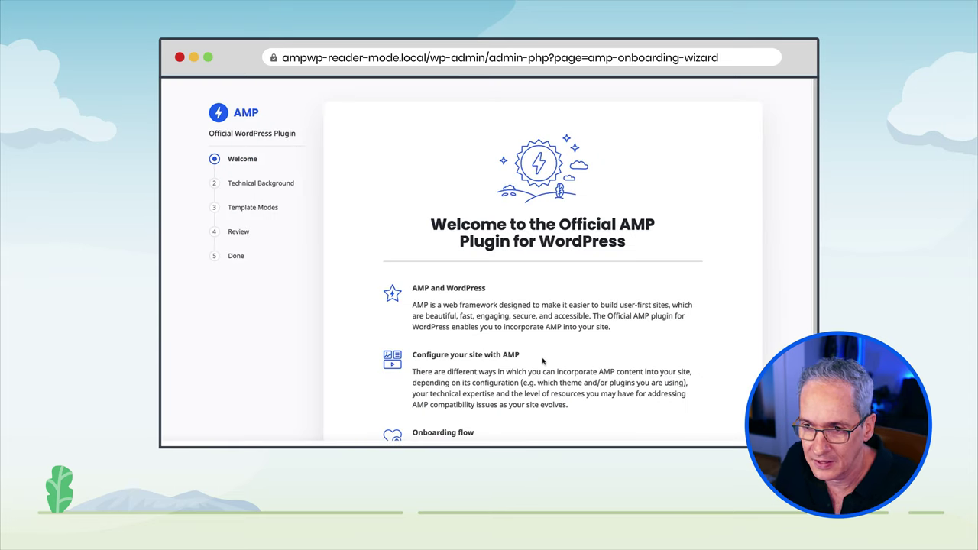
{"action": "scroll", "coordinate": [543, 361], "scroll_direction": "down", "scroll_amount": 1}
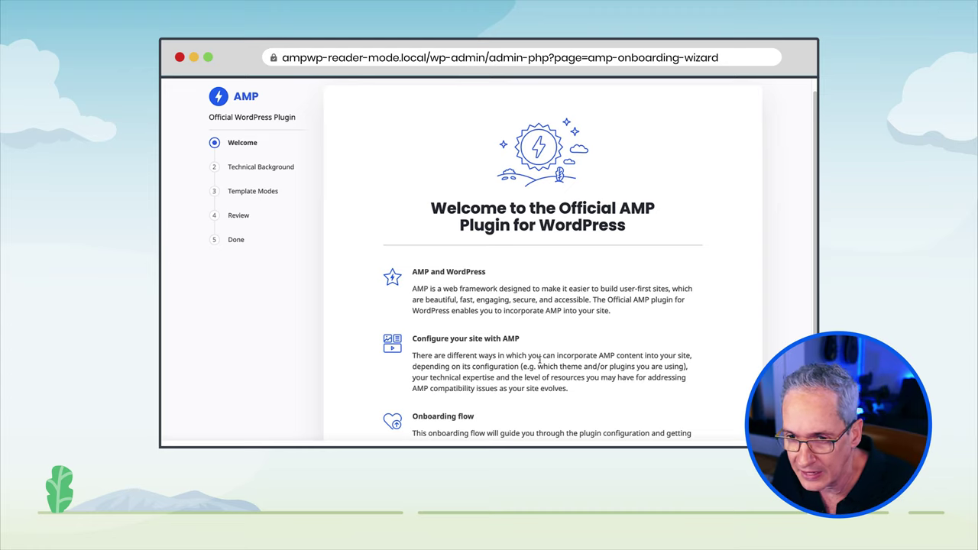
{"action": "scroll", "coordinate": [529, 350], "scroll_direction": "down", "scroll_amount": 2}
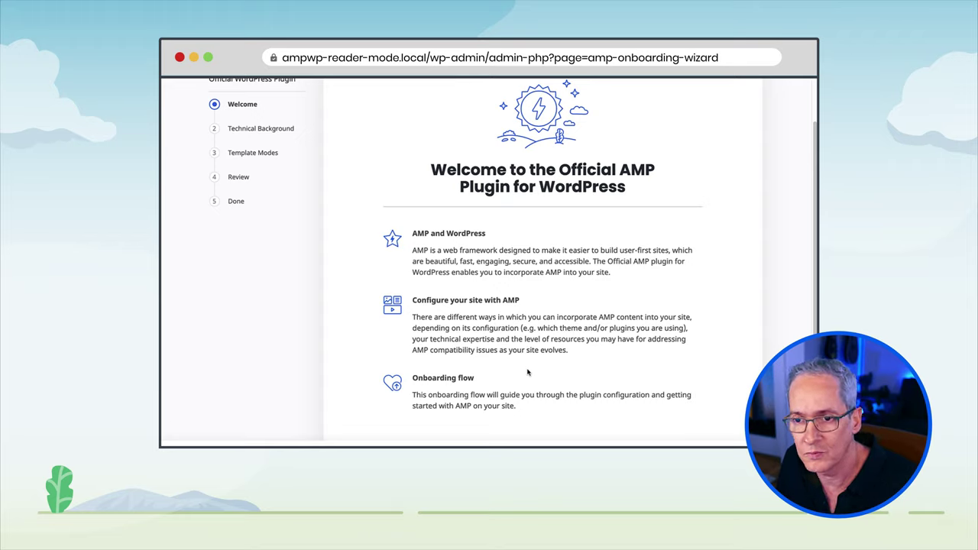
{"action": "scroll", "coordinate": [527, 374], "scroll_direction": "down", "scroll_amount": 2}
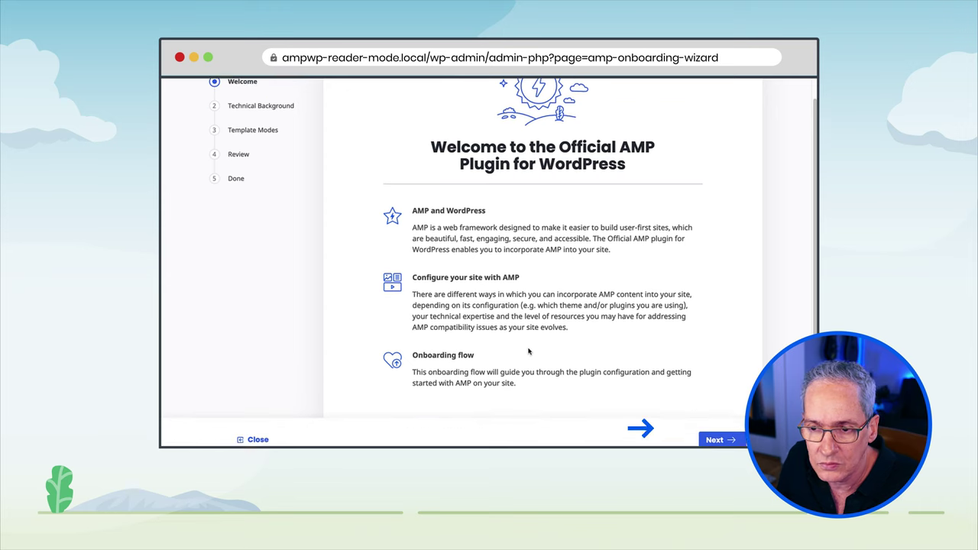
{"action": "left_click", "coordinate": [718, 429]}
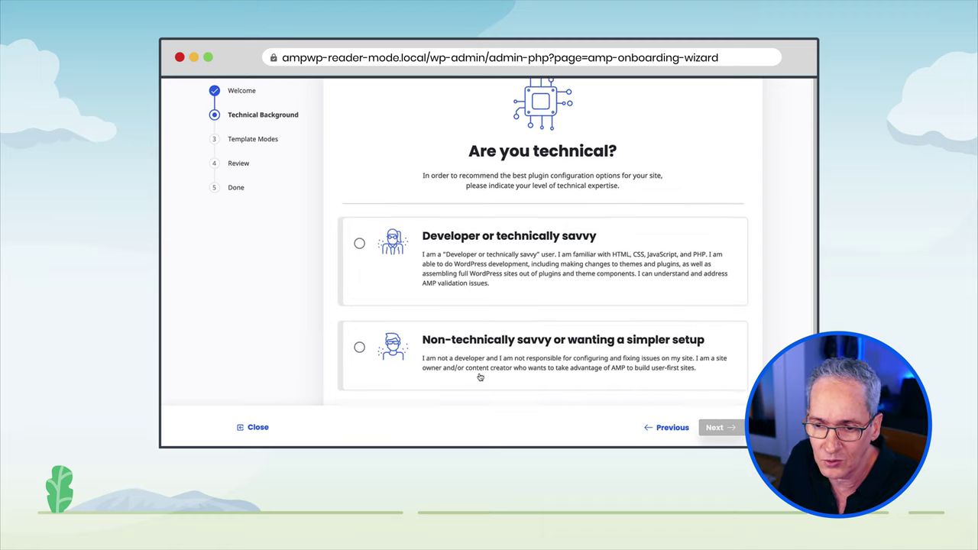
Set the technical background to "Non-technically savvy or wanting a simpler setup" and proceed to Template Modes.
{"action": "scroll", "coordinate": [480, 378], "scroll_direction": "down", "scroll_amount": 1}
{"action": "left_click", "coordinate": [359, 306]}
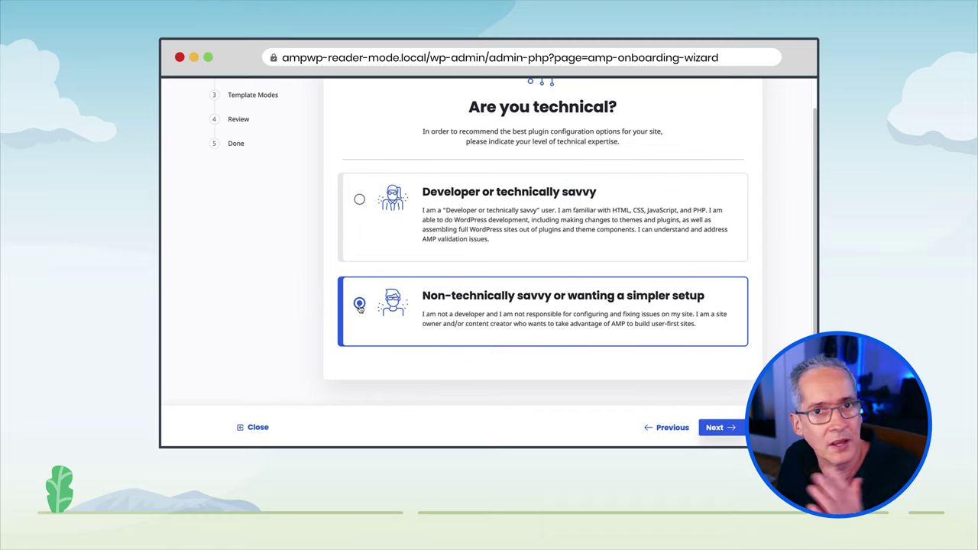
{"action": "left_click", "coordinate": [722, 429]}
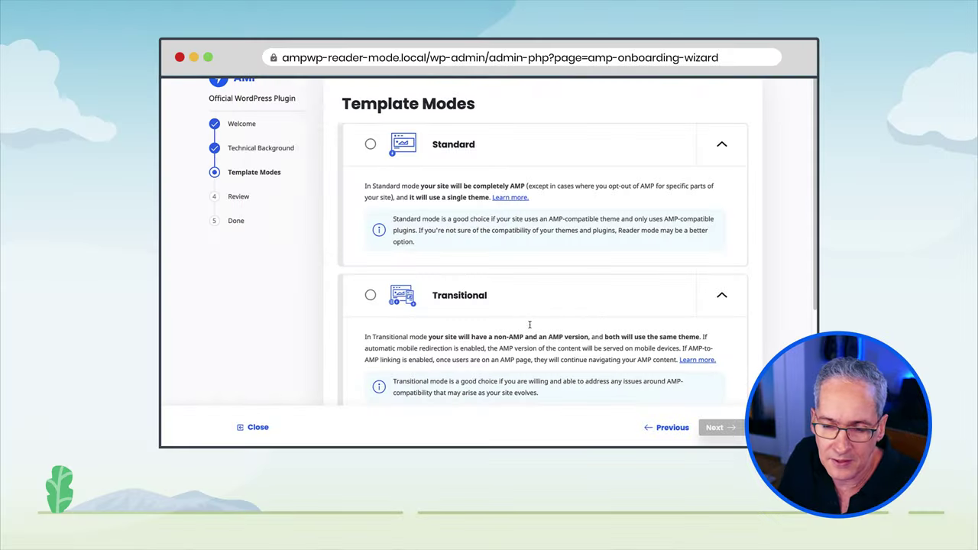
Compare the Standard, Transitional and Reader descriptions, choose Reader as the template mode and proceed to Theme Selection.
{"action": "scroll", "coordinate": [540, 340], "scroll_direction": "down", "scroll_amount": 1}
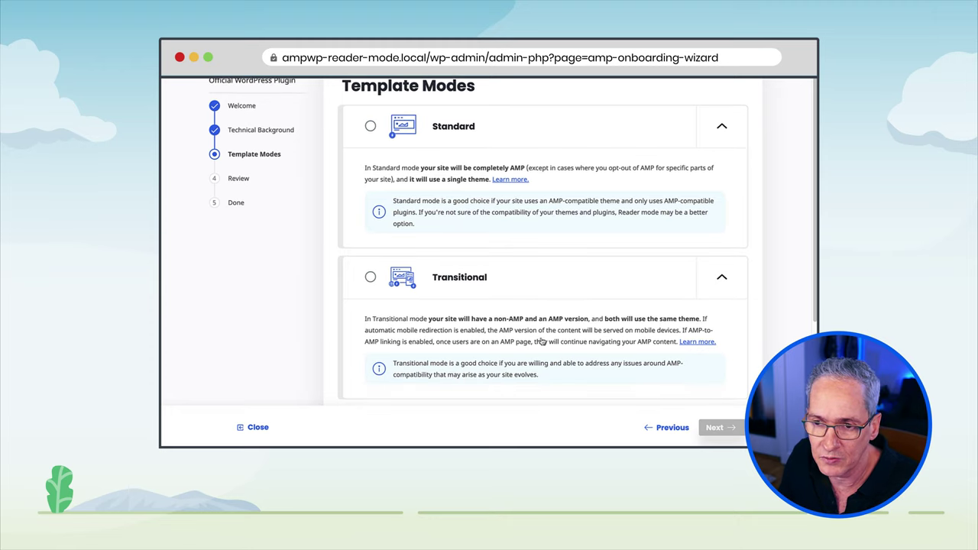
{"action": "scroll", "coordinate": [515, 301], "scroll_direction": "down", "scroll_amount": 3}
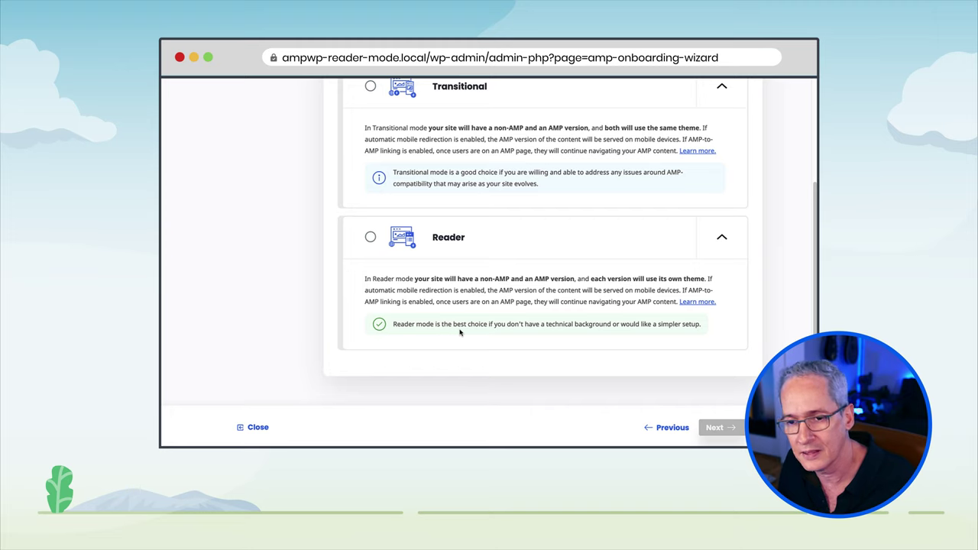
{"action": "scroll", "coordinate": [481, 306], "scroll_direction": "up", "scroll_amount": 3}
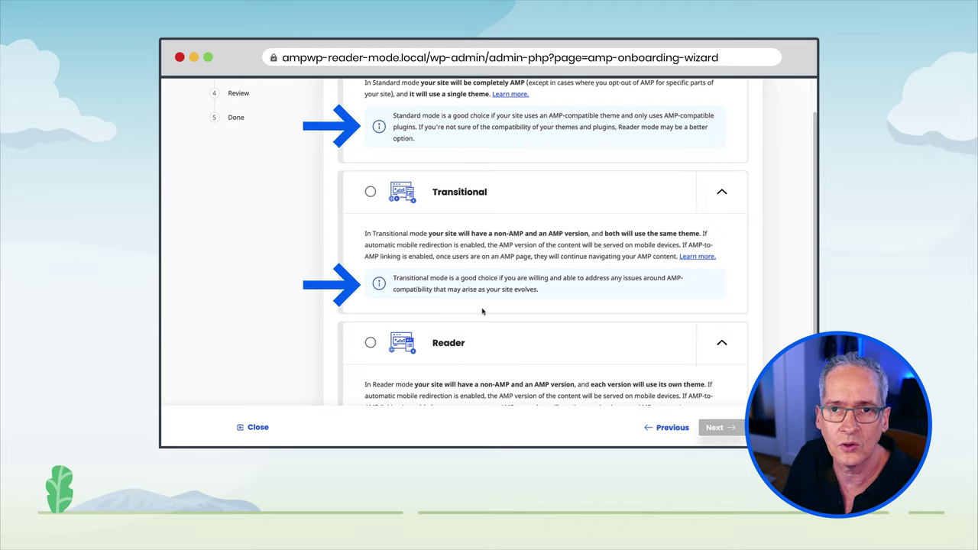
{"action": "scroll", "coordinate": [489, 352], "scroll_direction": "down", "scroll_amount": 2}
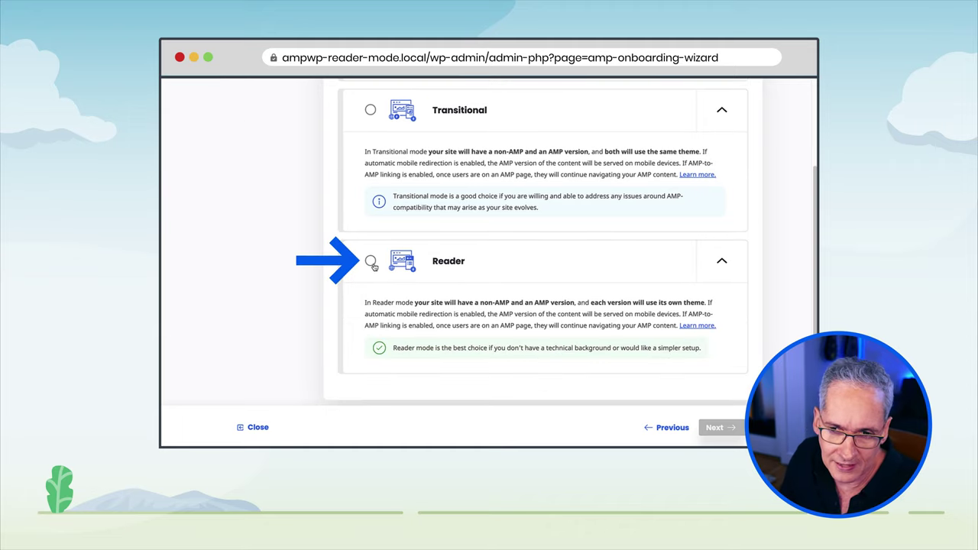
{"action": "left_click", "coordinate": [373, 267]}
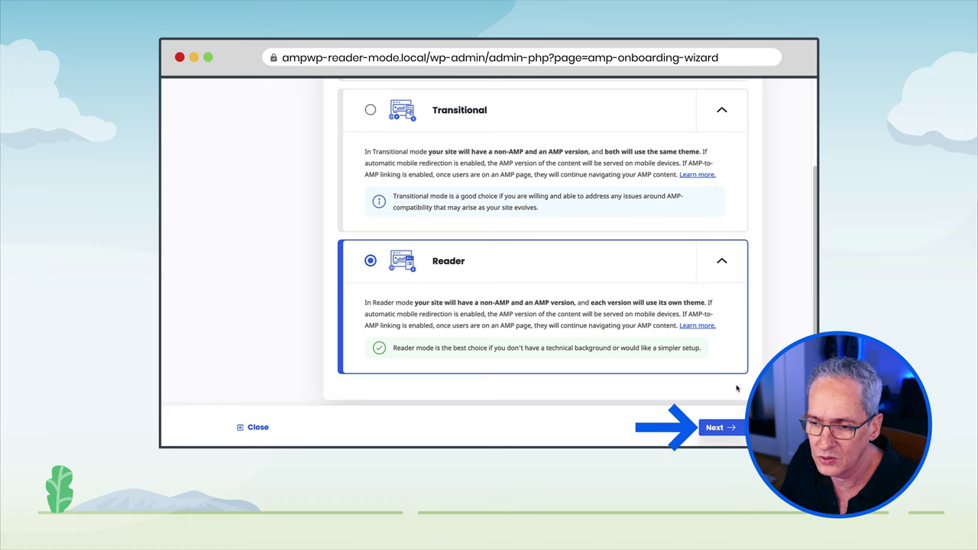
{"action": "left_click", "coordinate": [718, 429]}
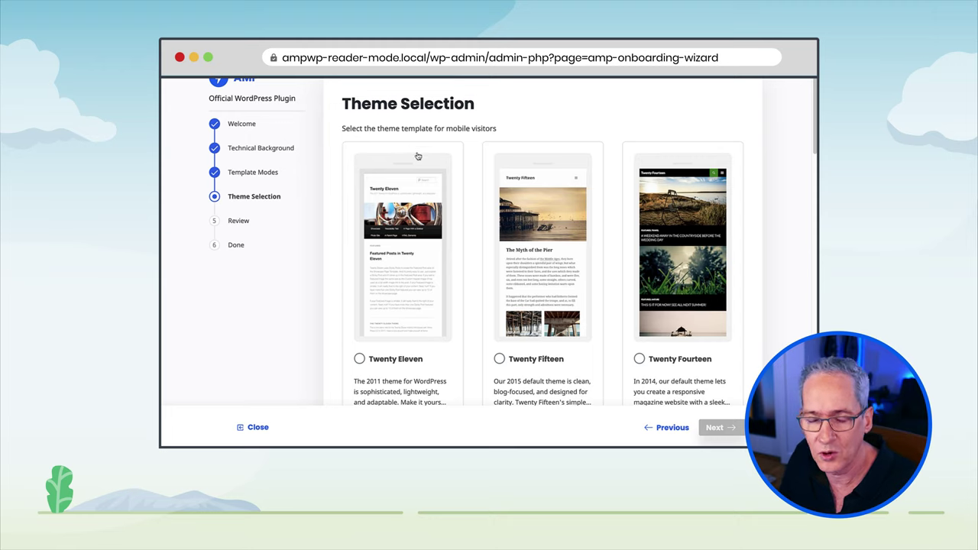
Choose Twenty Twenty-One as the theme template for mobile visitors and proceed to the Review stage.
{"action": "scroll", "coordinate": [446, 262], "scroll_direction": "down", "scroll_amount": 1}
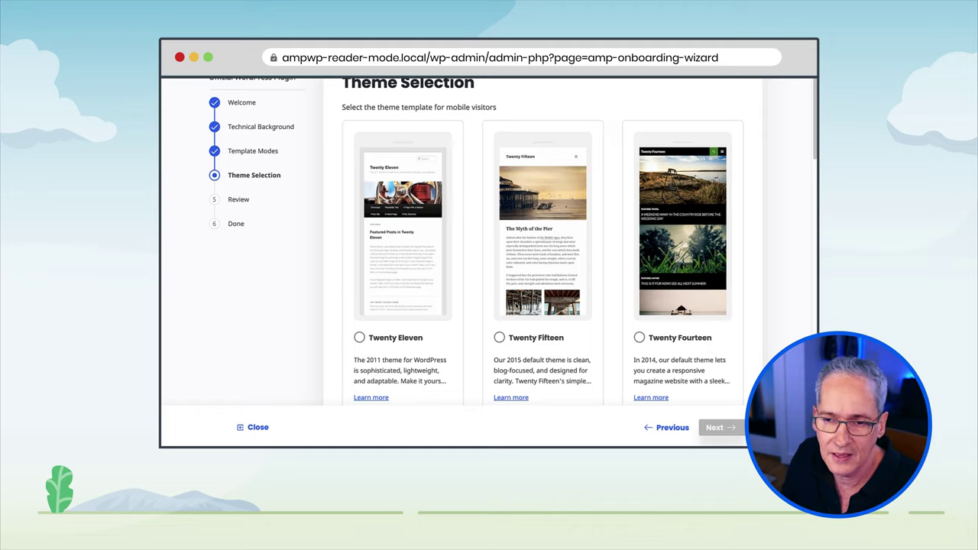
{"action": "scroll", "coordinate": [402, 307], "scroll_direction": "down", "scroll_amount": 5}
{"action": "scroll", "coordinate": [402, 314], "scroll_direction": "down", "scroll_amount": 2}
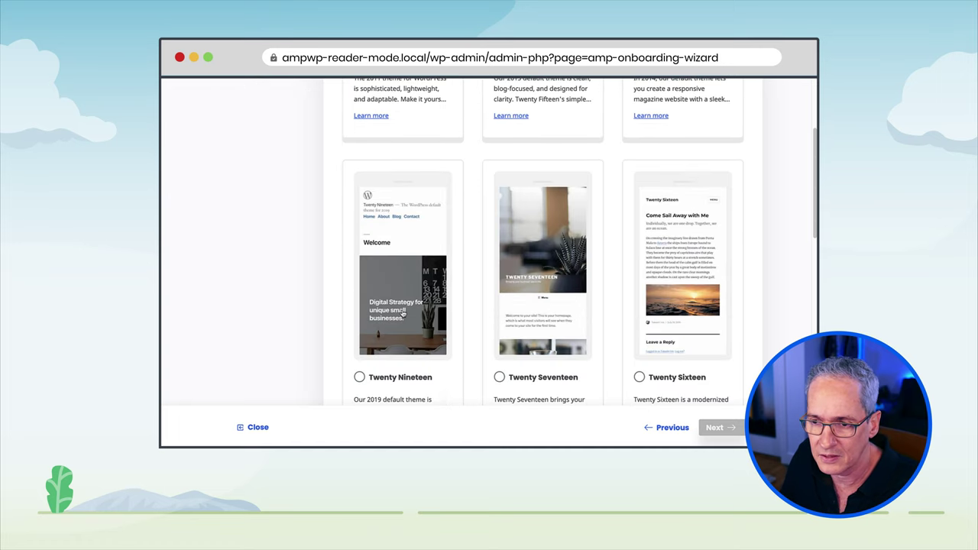
{"action": "scroll", "coordinate": [409, 312], "scroll_direction": "down", "scroll_amount": 2}
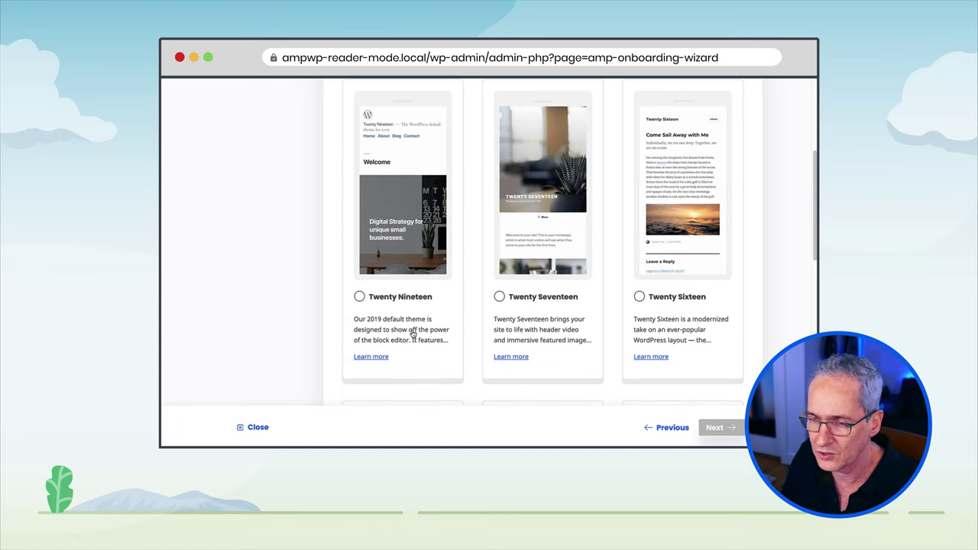
{"action": "scroll", "coordinate": [414, 330], "scroll_direction": "down", "scroll_amount": 13}
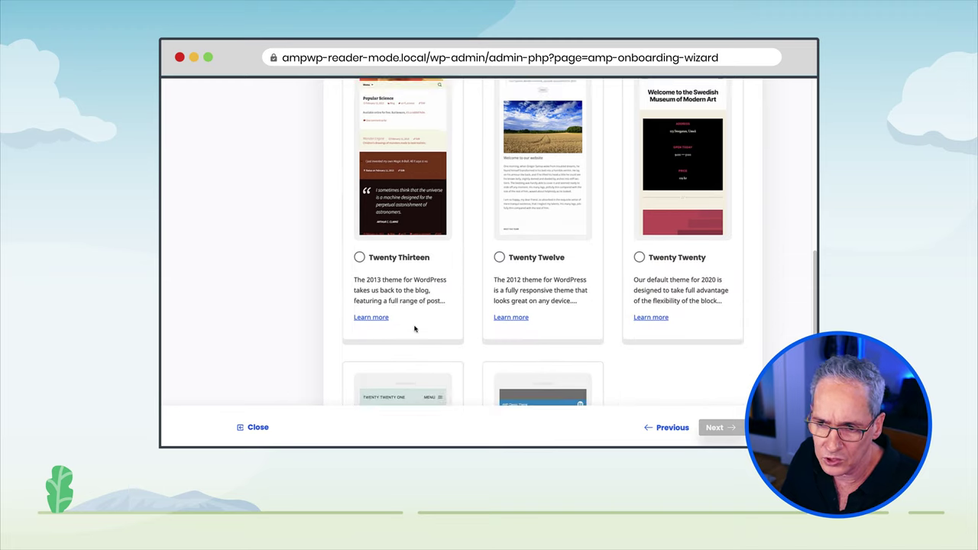
{"action": "scroll", "coordinate": [414, 327], "scroll_direction": "down", "scroll_amount": 1}
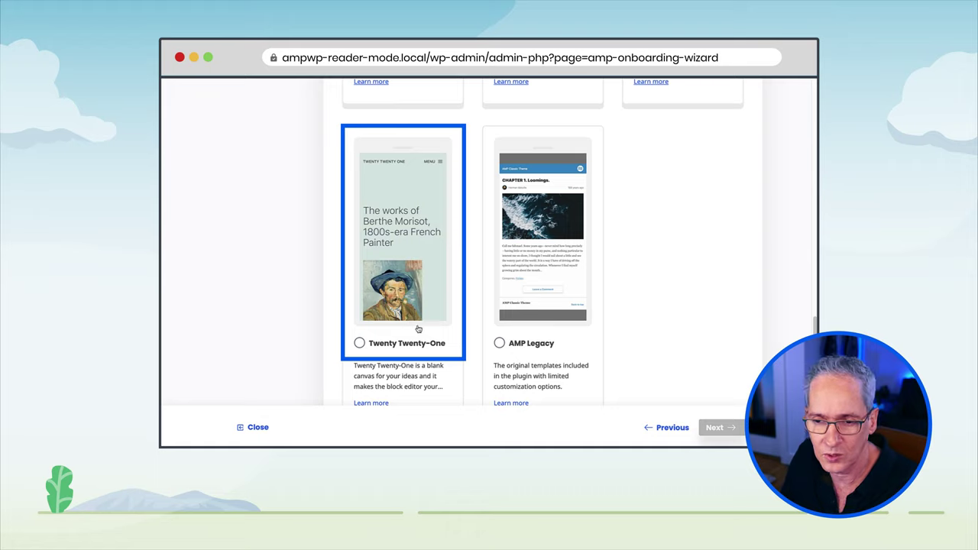
{"action": "left_click", "coordinate": [359, 344]}
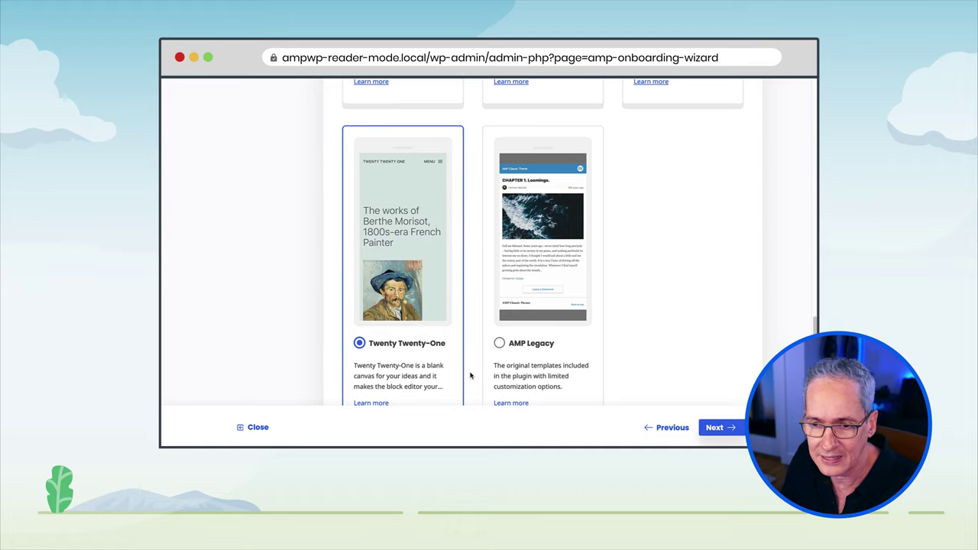
{"action": "scroll", "coordinate": [470, 374], "scroll_direction": "down", "scroll_amount": 2}
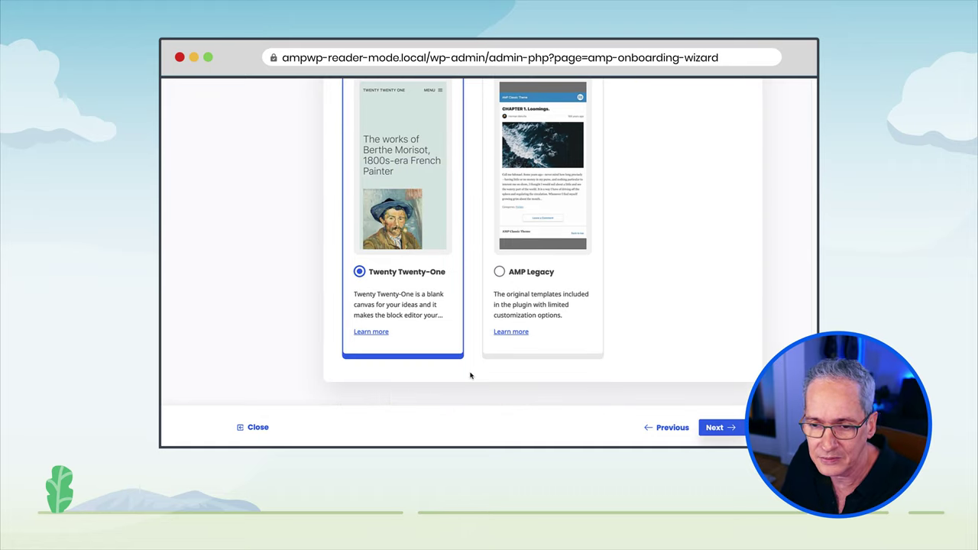
{"action": "left_click", "coordinate": [716, 428]}
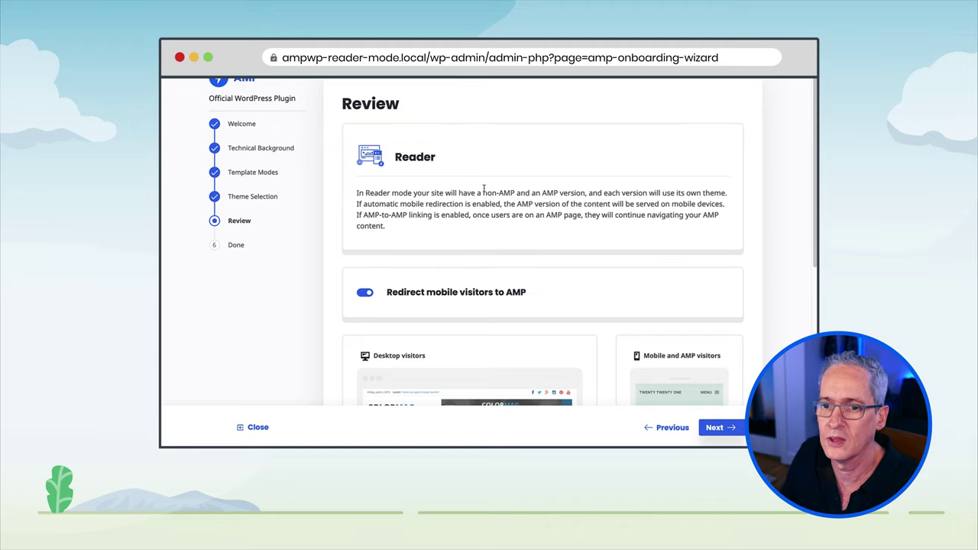
Review the desktop and mobile theme summary and complete the AMP setup, leaving the mobile redirect enabled.
{"action": "scroll", "coordinate": [493, 231], "scroll_direction": "down", "scroll_amount": 4}
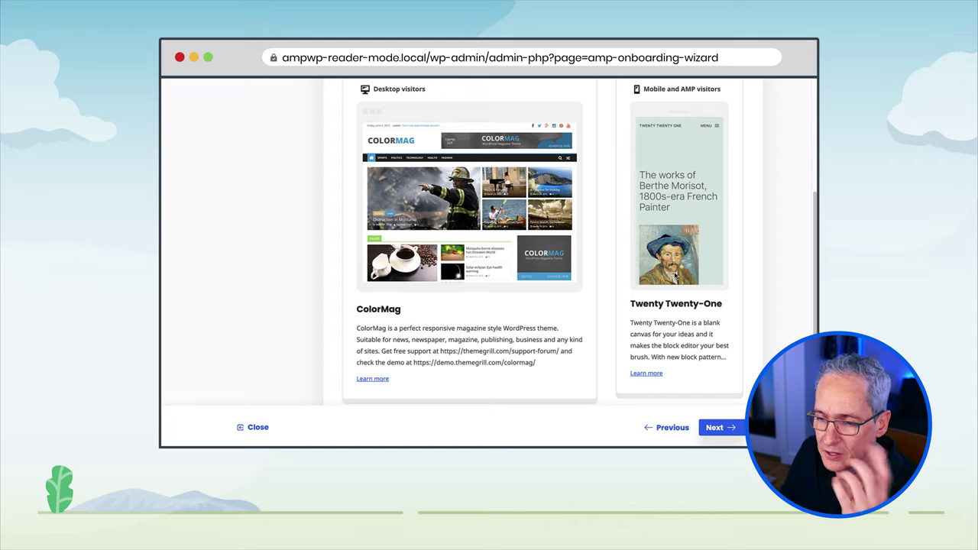
{"action": "left_click", "coordinate": [718, 428]}
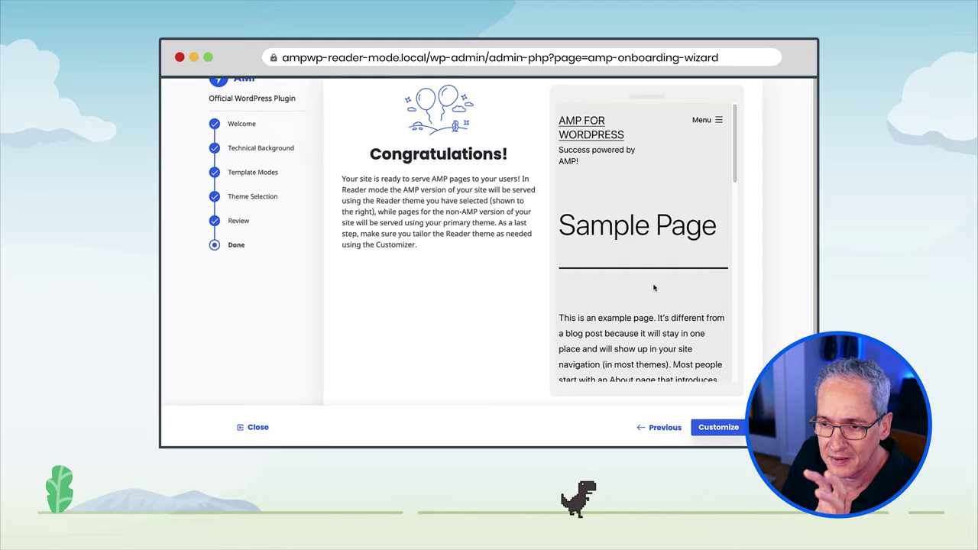
Review the mobile preview of the Sample Page and close the AMP onboarding wizard.
{"action": "scroll", "coordinate": [656, 310], "scroll_direction": "down", "scroll_amount": 10}
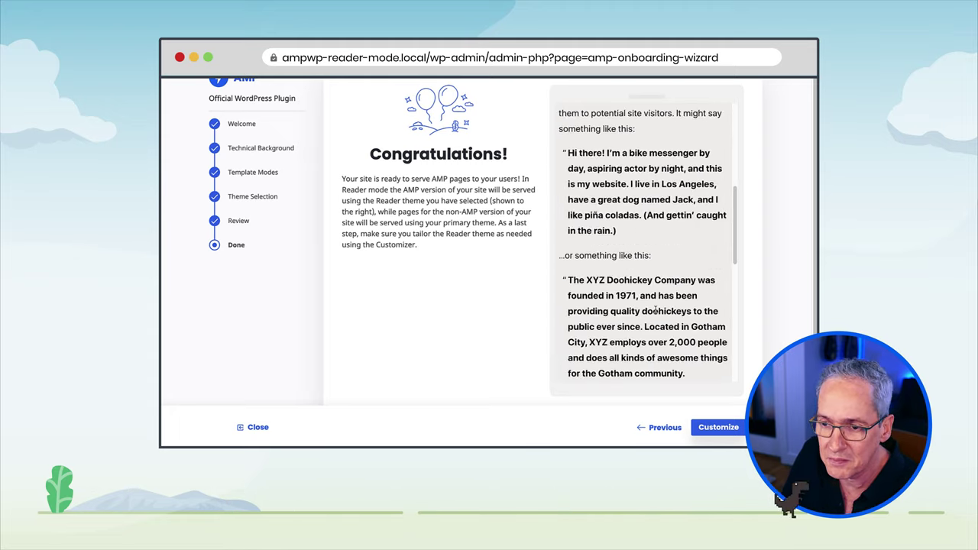
{"action": "scroll", "coordinate": [655, 312], "scroll_direction": "up", "scroll_amount": 10}
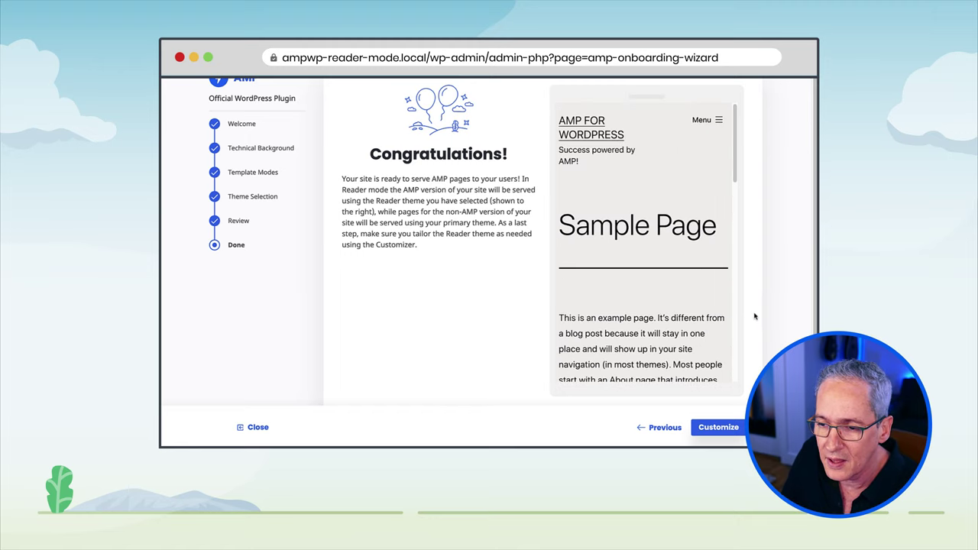
{"action": "scroll", "coordinate": [754, 316], "scroll_direction": "down", "scroll_amount": 2}
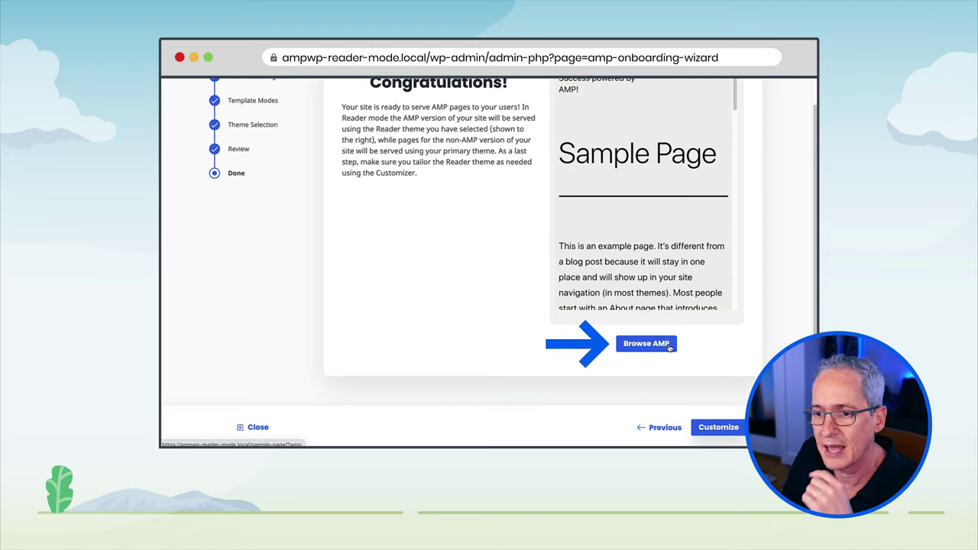
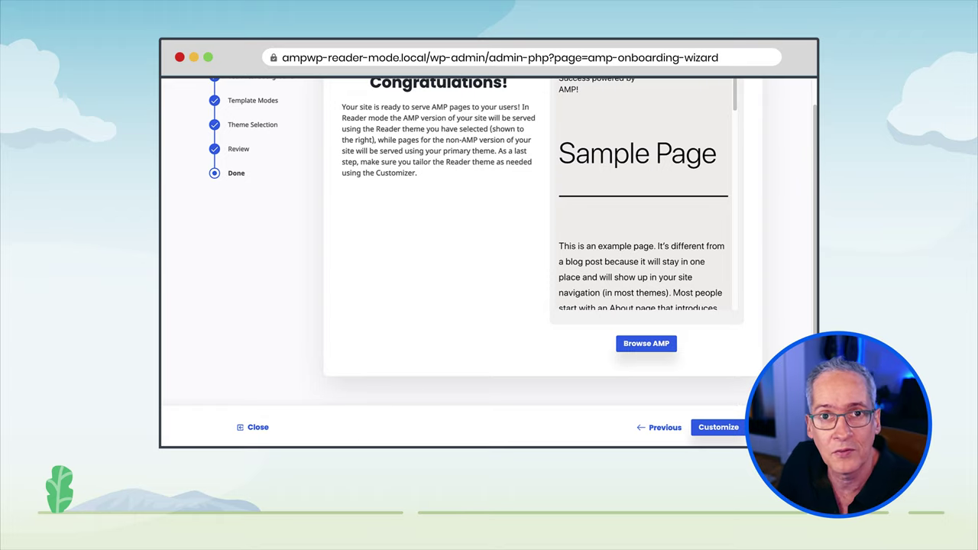
{"action": "left_click", "coordinate": [258, 433]}
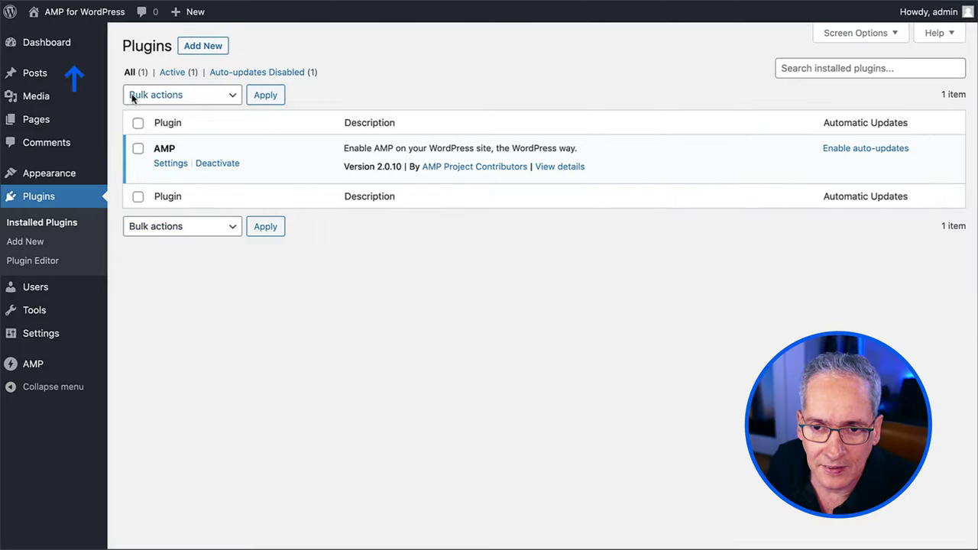
Visit the site's front end and look over the desktop home page.
{"action": "mouse_move", "coordinate": [84, 16]}
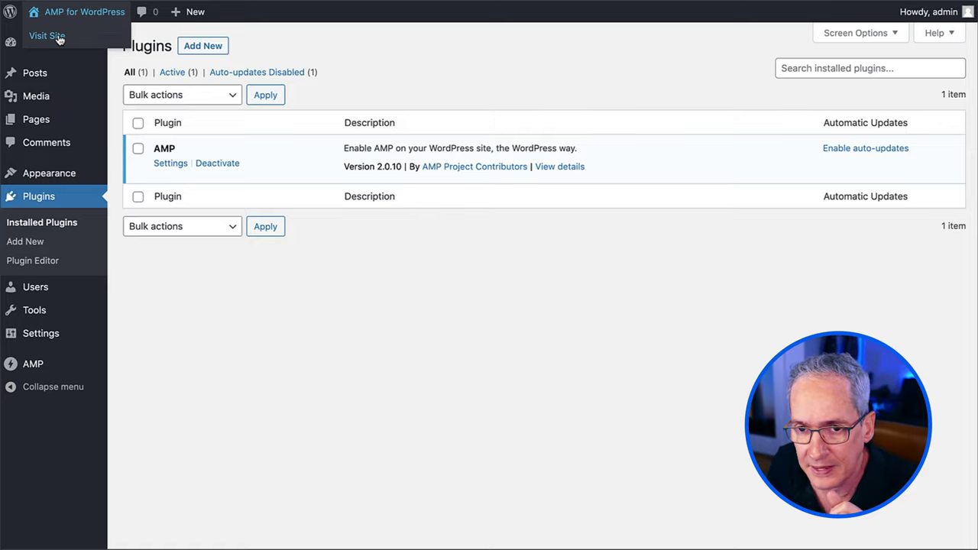
{"action": "left_click", "coordinate": [58, 38]}
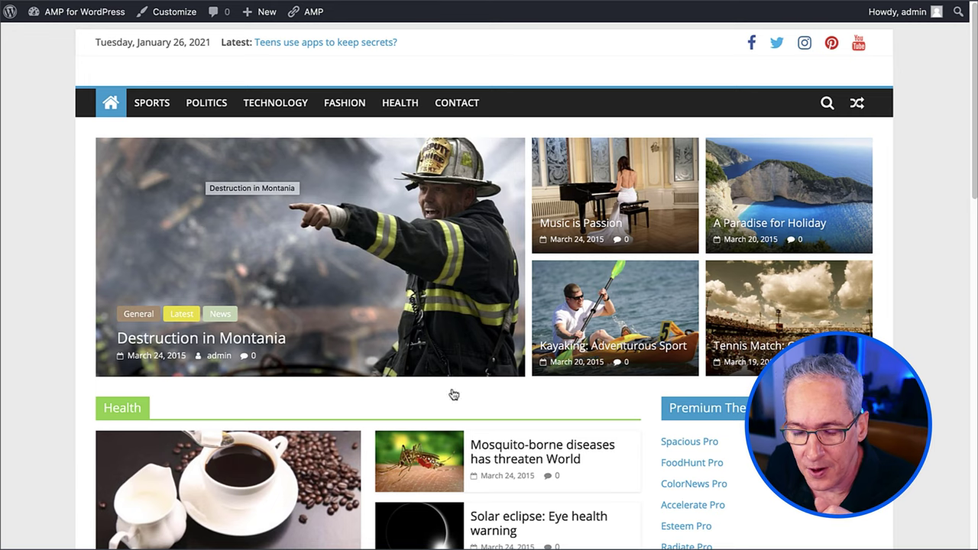
{"action": "scroll", "coordinate": [519, 456], "scroll_direction": "down", "scroll_amount": 5}
{"action": "scroll", "coordinate": [519, 456], "scroll_direction": "up", "scroll_amount": 5}
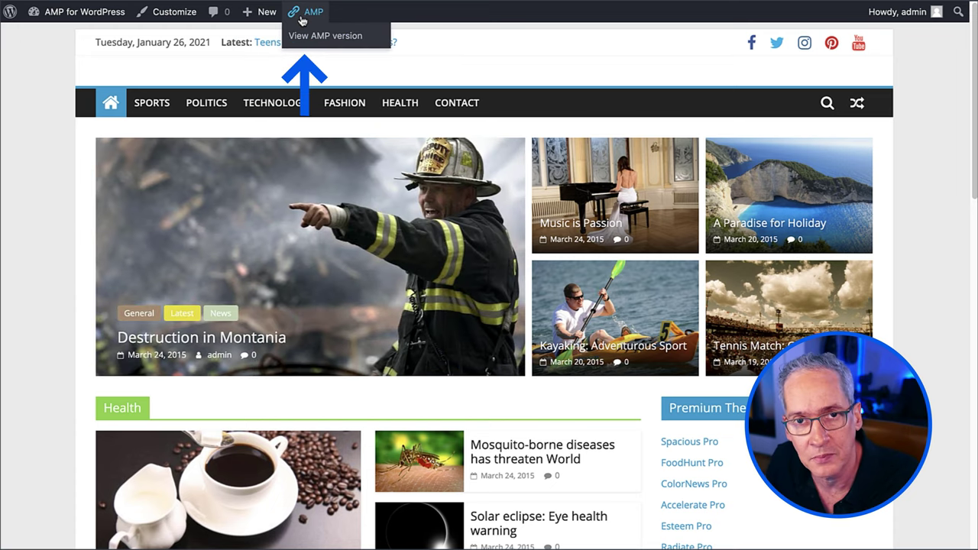
Open the "Solar eclipse: Eye health warning" post from the home page and view its AMP version.
{"action": "scroll", "coordinate": [480, 526], "scroll_direction": "down", "scroll_amount": 2}
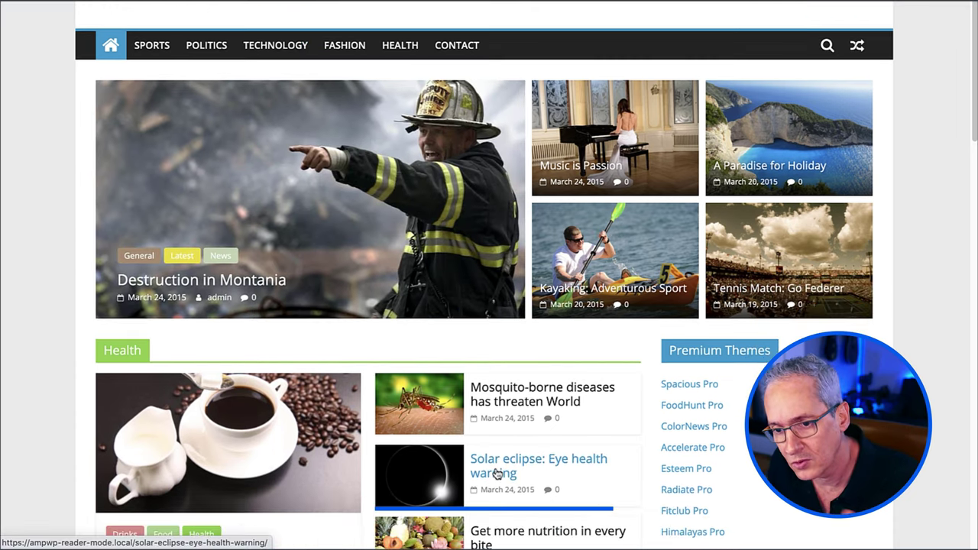
{"action": "left_click", "coordinate": [495, 464]}
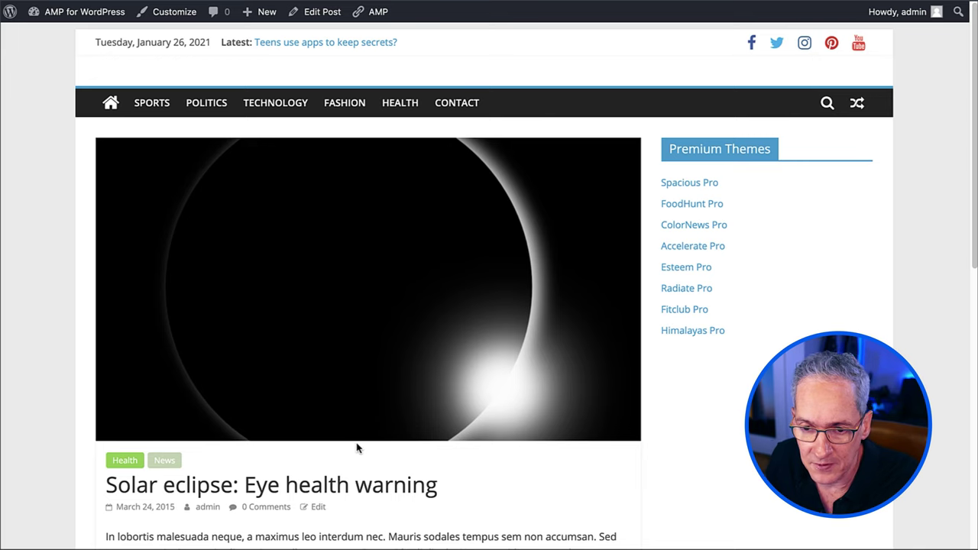
{"action": "scroll", "coordinate": [356, 448], "scroll_direction": "down", "scroll_amount": 1}
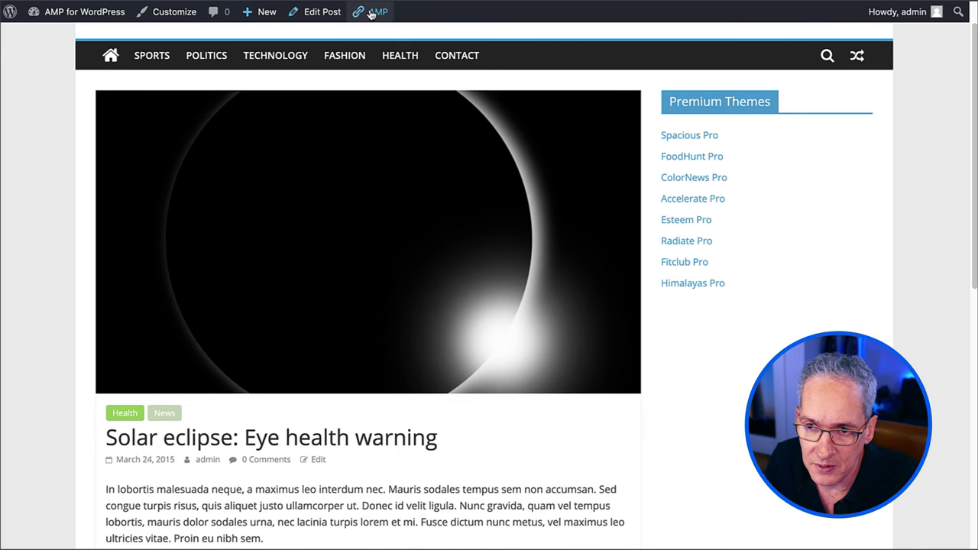
{"action": "mouse_move", "coordinate": [372, 14]}
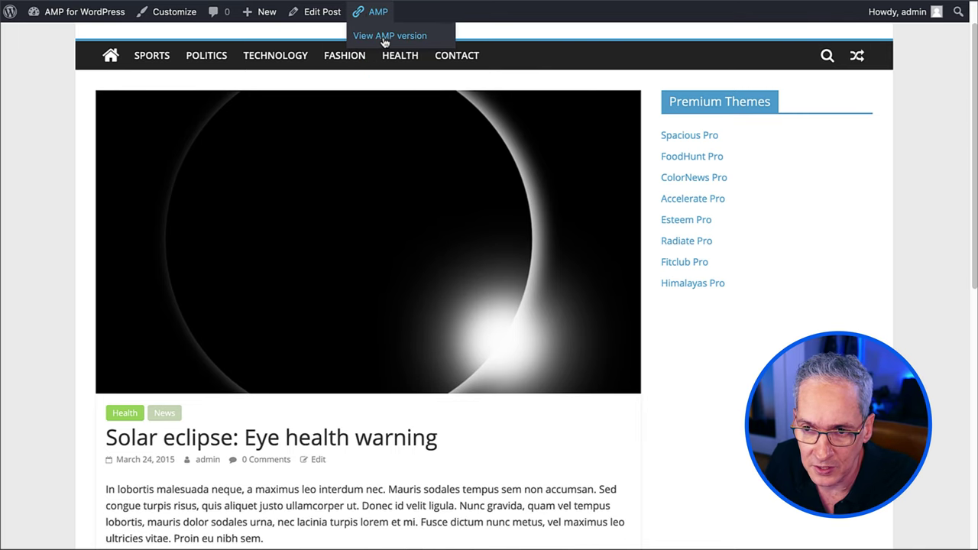
{"action": "left_click", "coordinate": [382, 42]}
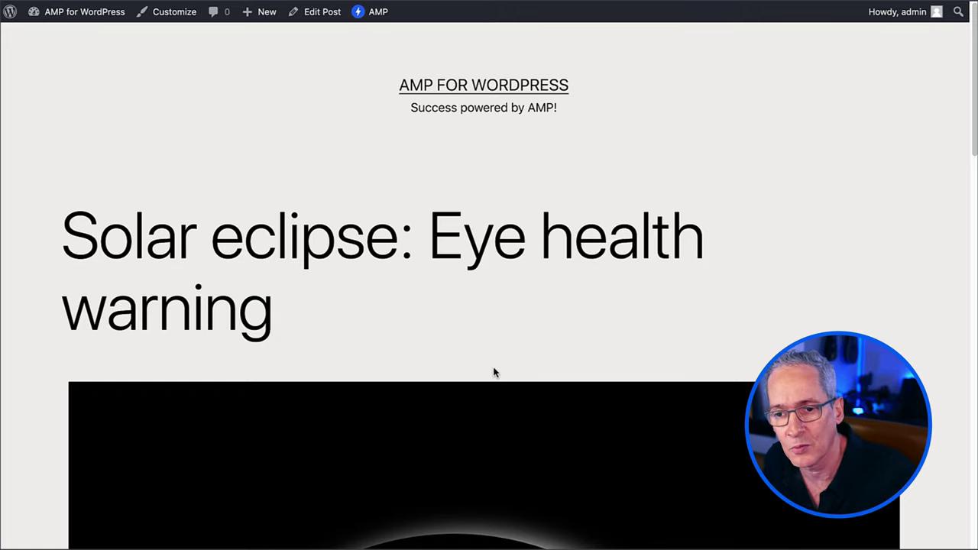
Examine the AMP version of the post from its header and featured image down to the comment form and footer.
{"action": "scroll", "coordinate": [494, 372], "scroll_direction": "down", "scroll_amount": 10}
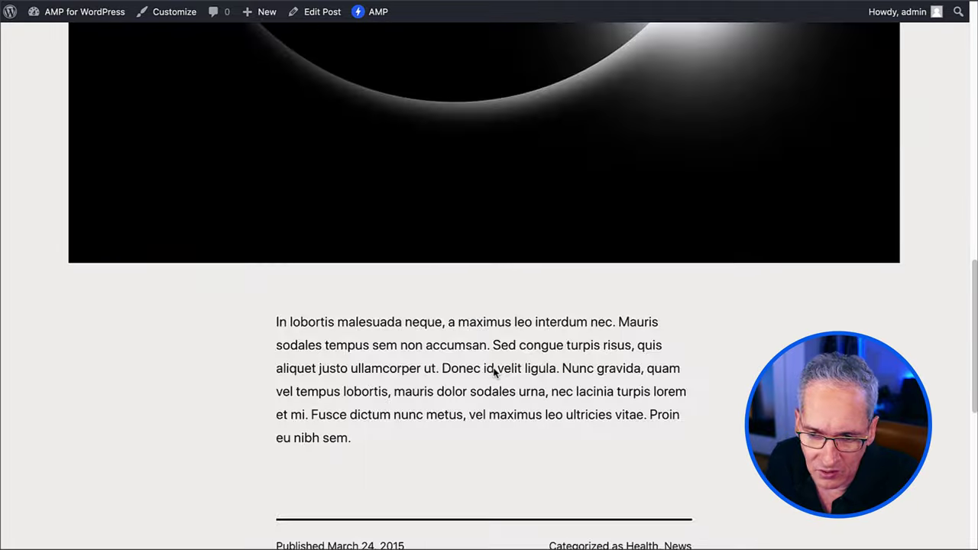
{"action": "scroll", "coordinate": [494, 372], "scroll_direction": "down", "scroll_amount": 4}
{"action": "scroll", "coordinate": [493, 373], "scroll_direction": "down", "scroll_amount": 5}
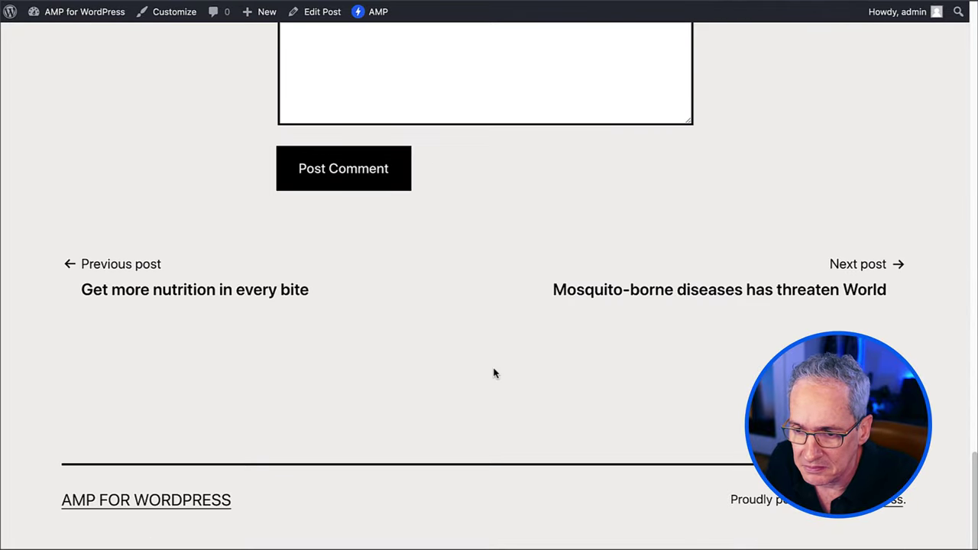
{"action": "scroll", "coordinate": [493, 373], "scroll_direction": "up", "scroll_amount": 20}
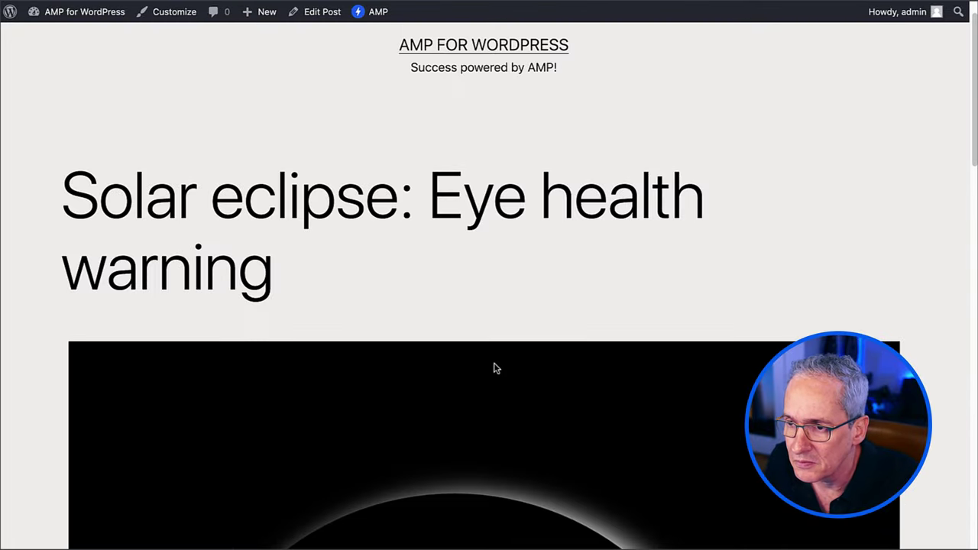
{"action": "scroll", "coordinate": [493, 368], "scroll_direction": "up", "scroll_amount": 1}
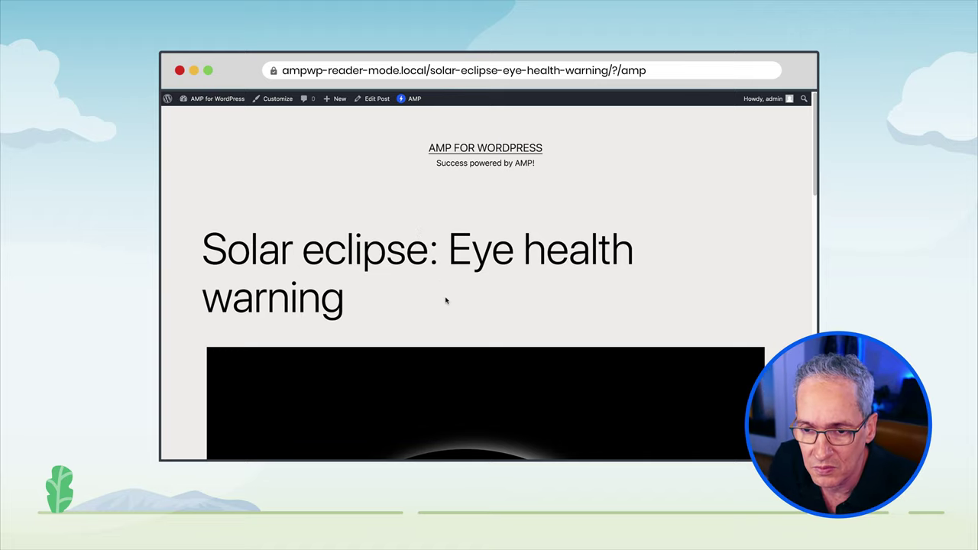
{"action": "scroll", "coordinate": [441, 304], "scroll_direction": "down", "scroll_amount": 10}
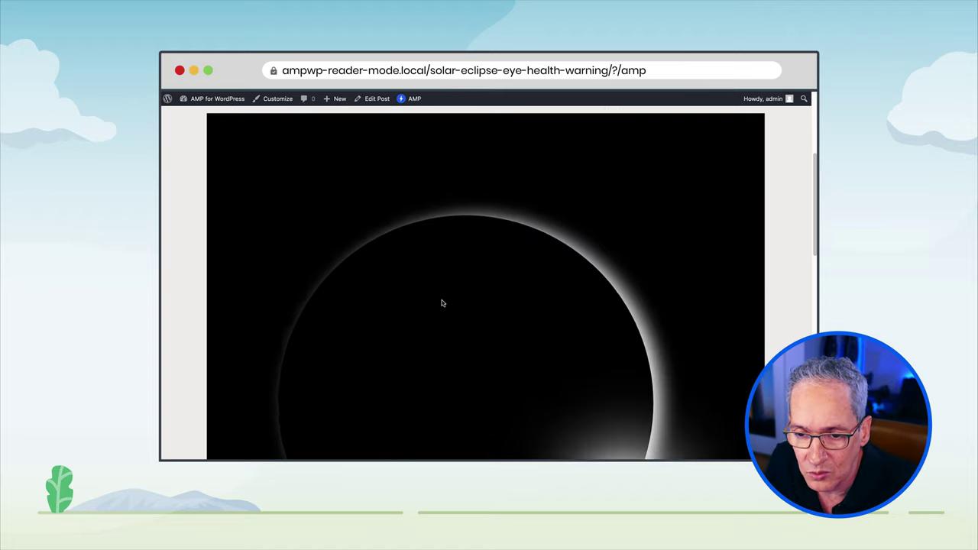
{"action": "scroll", "coordinate": [441, 302], "scroll_direction": "down", "scroll_amount": 5}
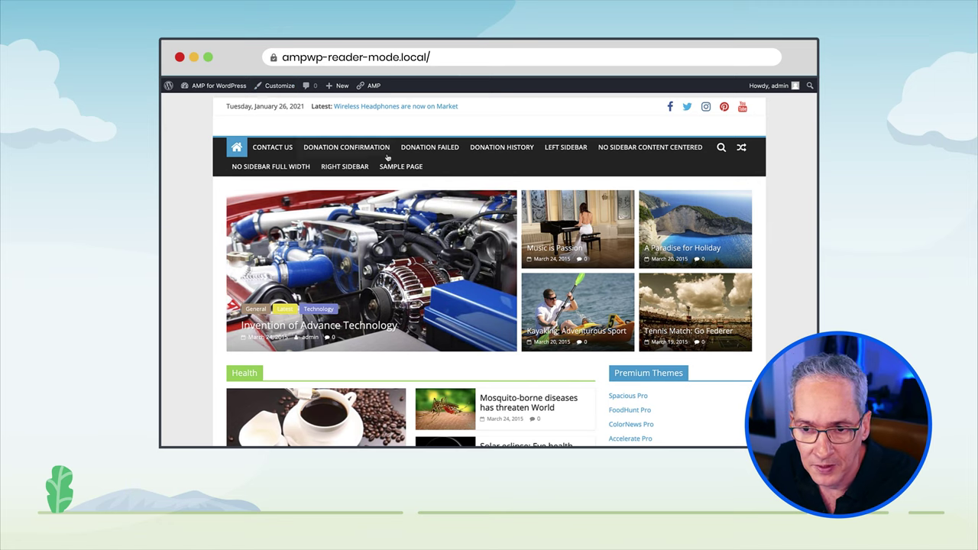
Open the Customizer from the AMP version of the "Solar eclipse: Eye health warning" post.
{"action": "scroll", "coordinate": [517, 364], "scroll_direction": "down", "scroll_amount": 1}
{"action": "left_click", "coordinate": [512, 406]}
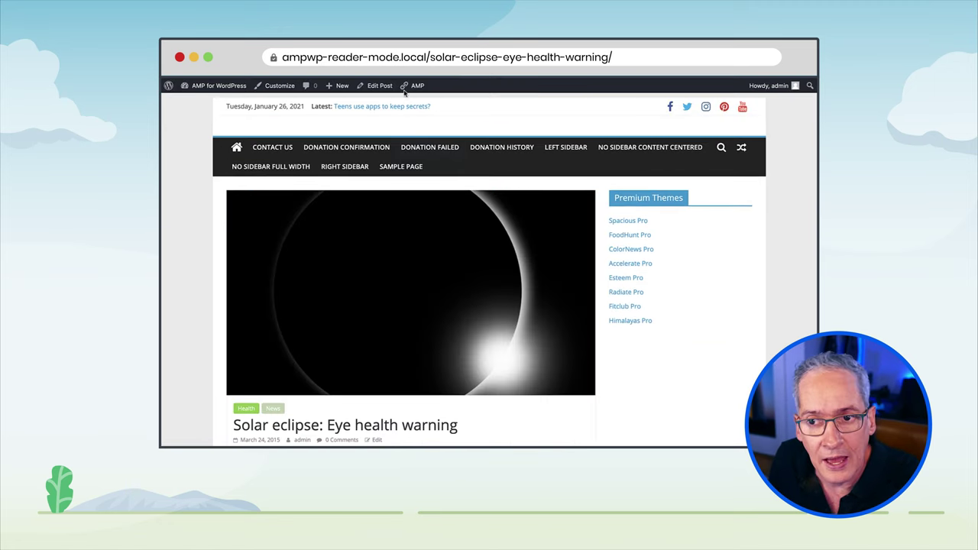
{"action": "mouse_move", "coordinate": [406, 90]}
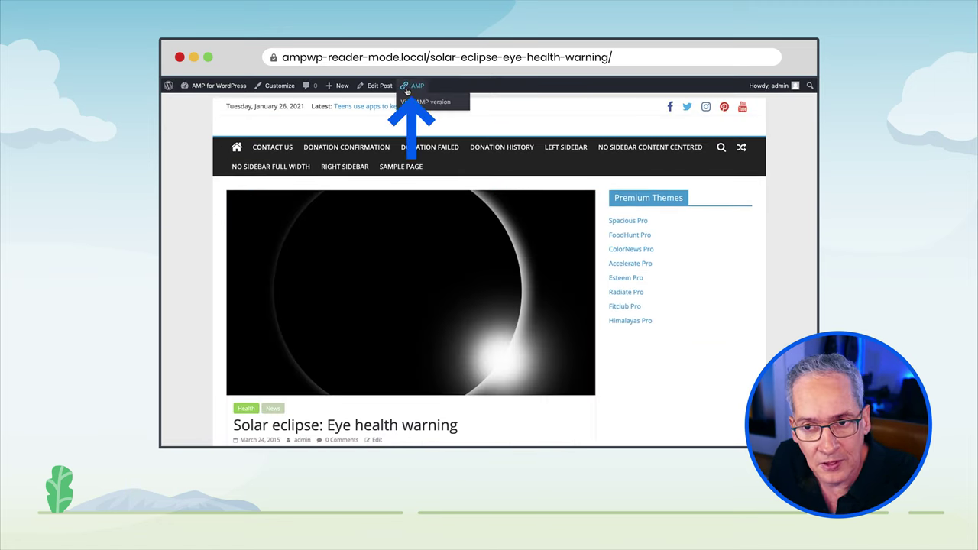
{"action": "left_click", "coordinate": [407, 90]}
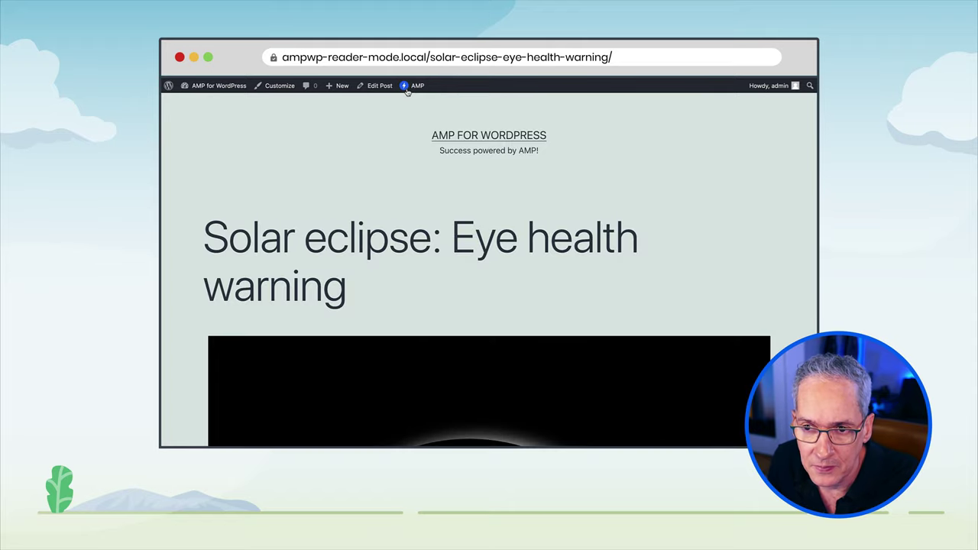
{"action": "left_click", "coordinate": [280, 87]}
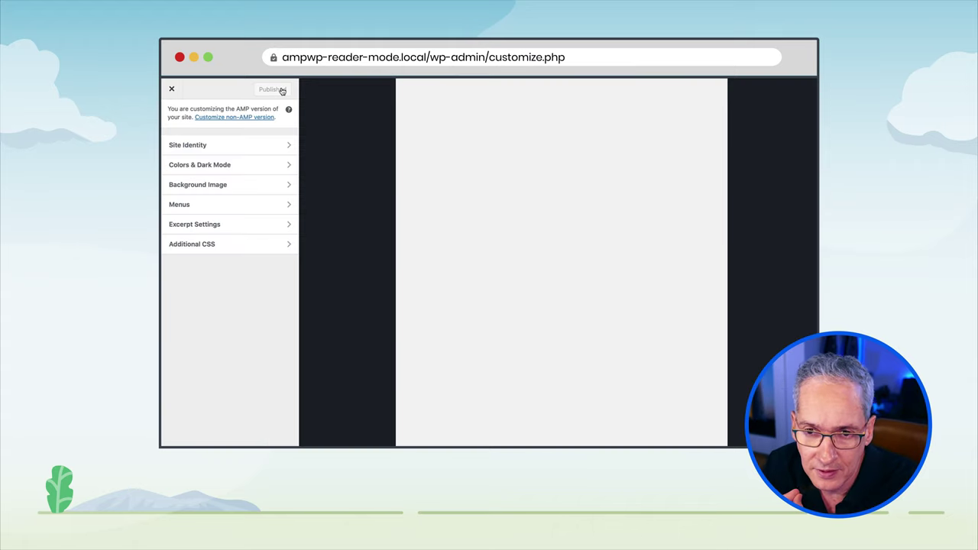
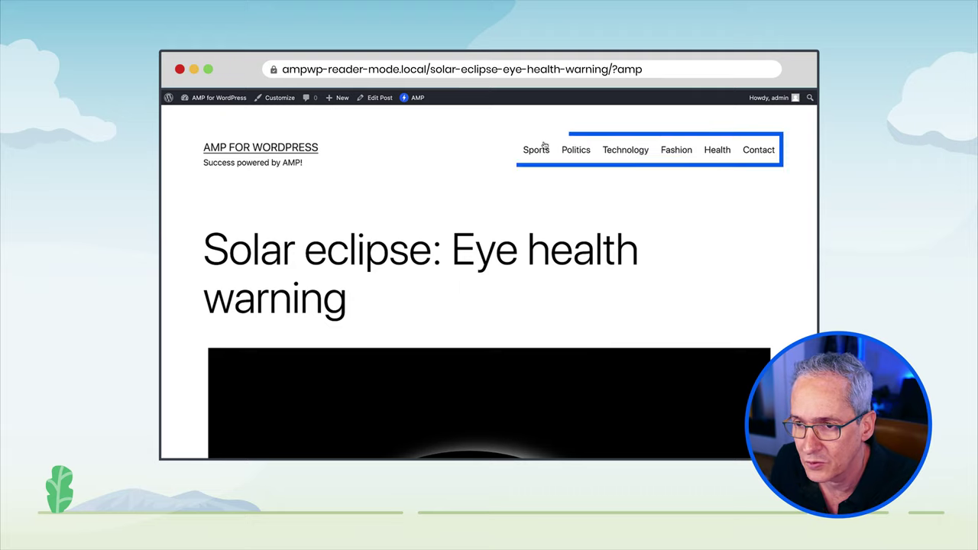
Check the header navigation, post content and footer menu on the customized AMP version of the post.
{"action": "scroll", "coordinate": [697, 322], "scroll_direction": "down", "scroll_amount": 5}
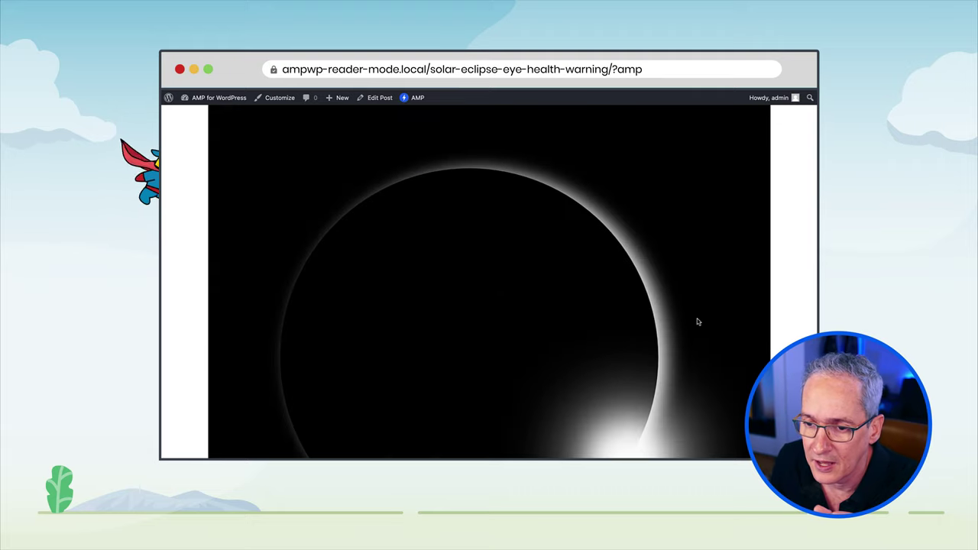
{"action": "scroll", "coordinate": [690, 349], "scroll_direction": "down", "scroll_amount": 10}
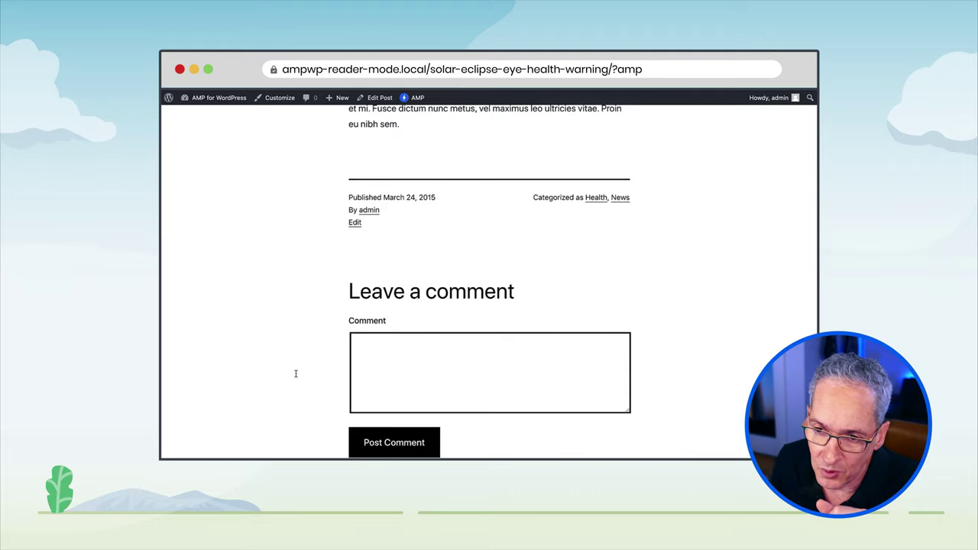
{"action": "scroll", "coordinate": [460, 377], "scroll_direction": "down", "scroll_amount": 4}
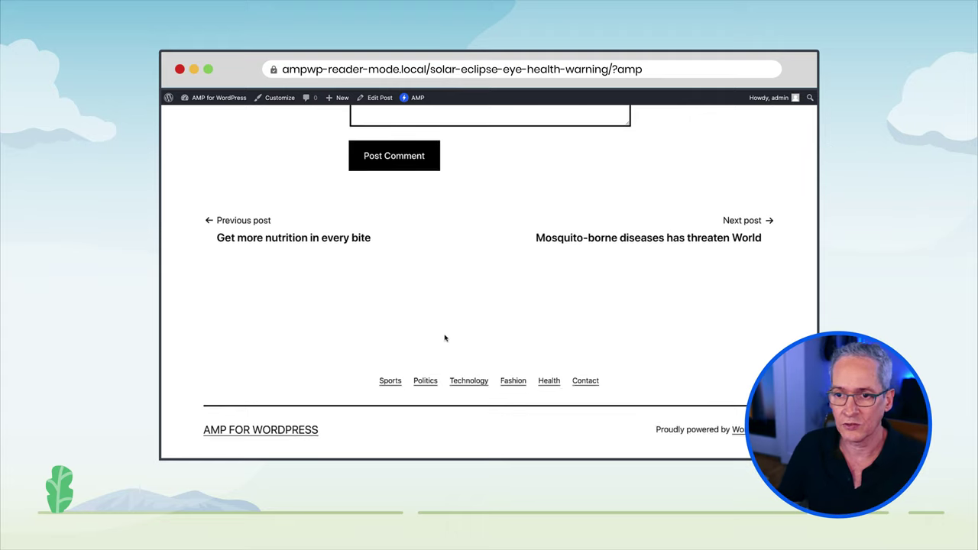
{"action": "scroll", "coordinate": [445, 351], "scroll_direction": "up", "scroll_amount": 5}
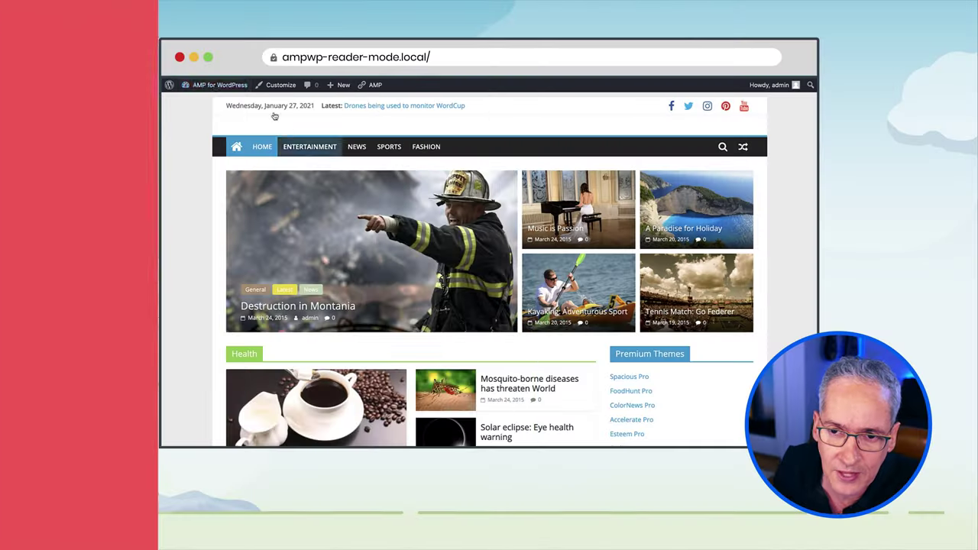
Go to the WordPress dashboard and install and activate the "Jetpack – WP Security, Backup, Speed, & Growth" plugin.
{"action": "mouse_move", "coordinate": [214, 87]}
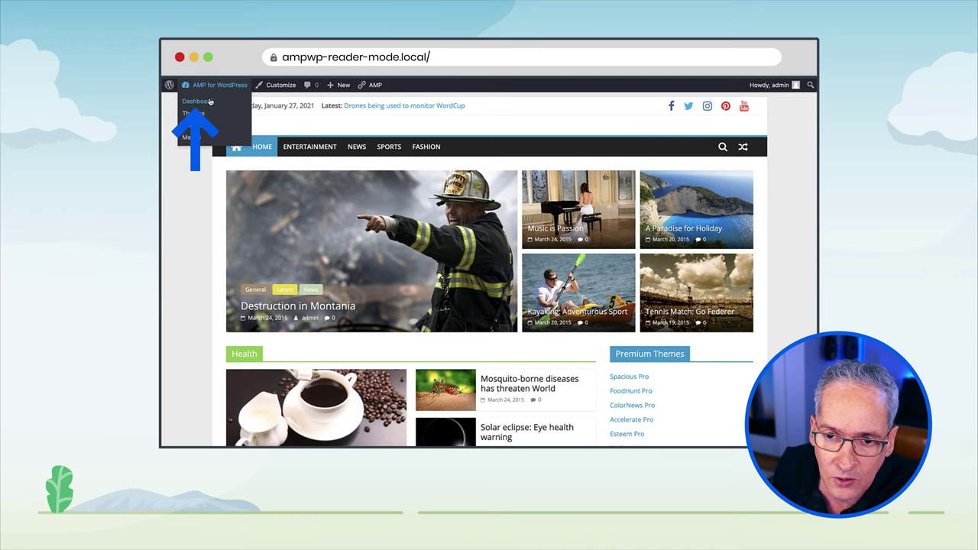
{"action": "left_click", "coordinate": [208, 107]}
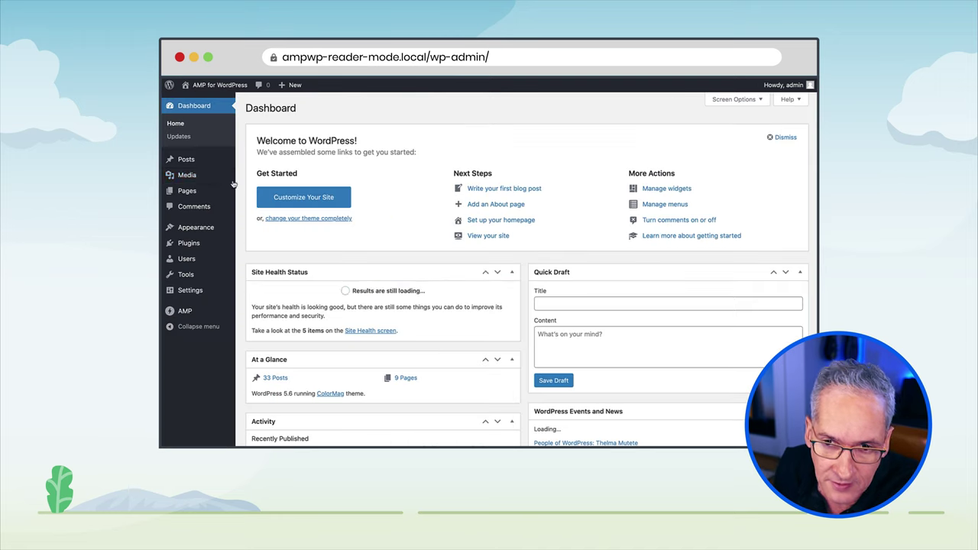
{"action": "mouse_move", "coordinate": [183, 248]}
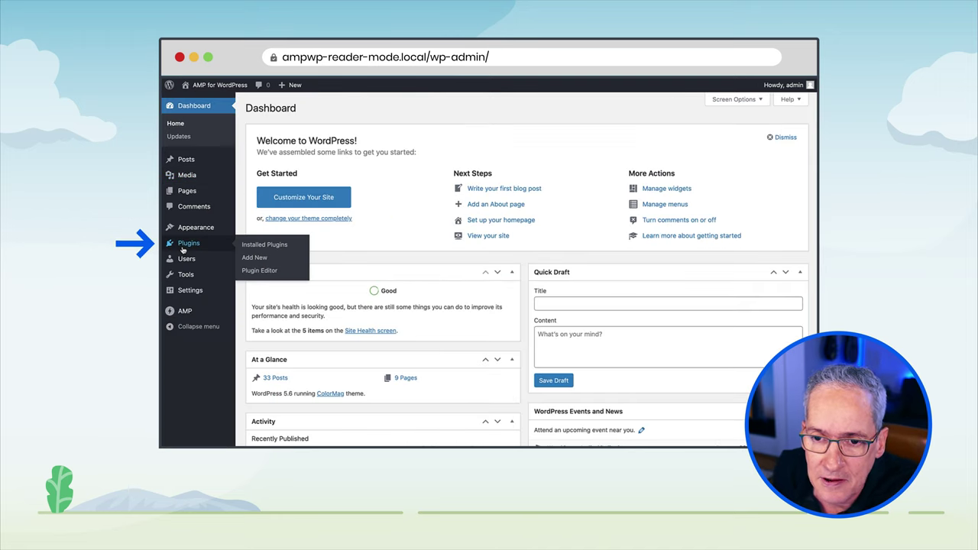
{"action": "left_click", "coordinate": [183, 246]}
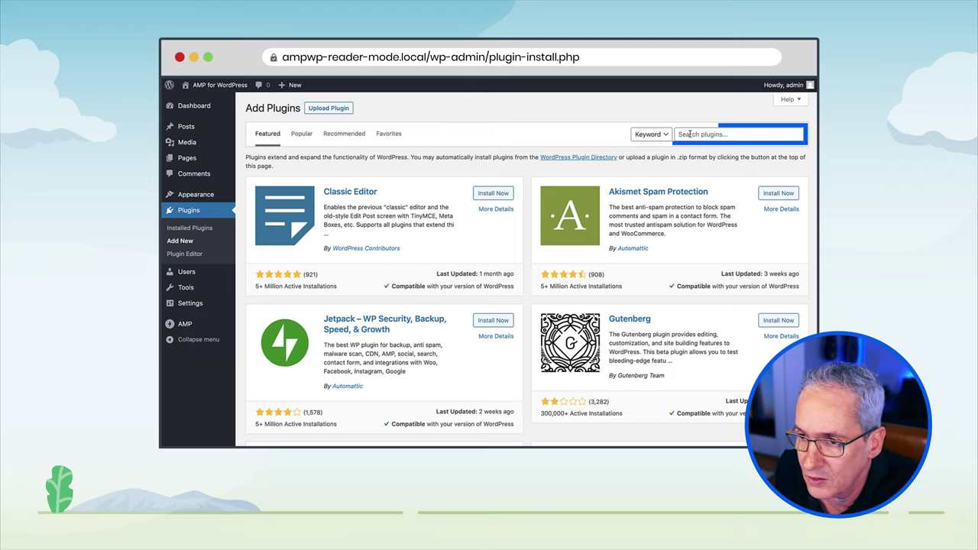
{"action": "left_click", "coordinate": [491, 320]}
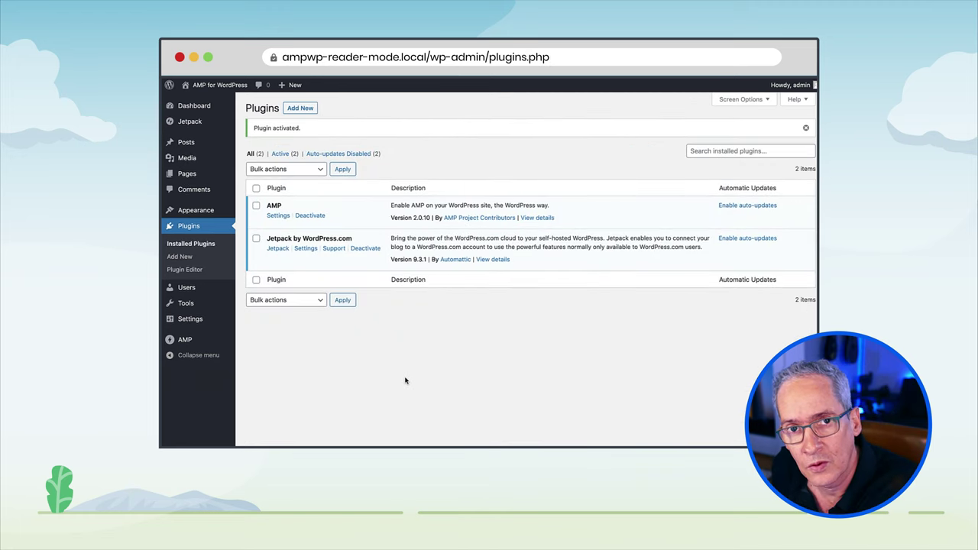
Turn on Jetpack's sharing buttons for posts and pages and open their configuration page.
{"action": "left_click", "coordinate": [305, 249]}
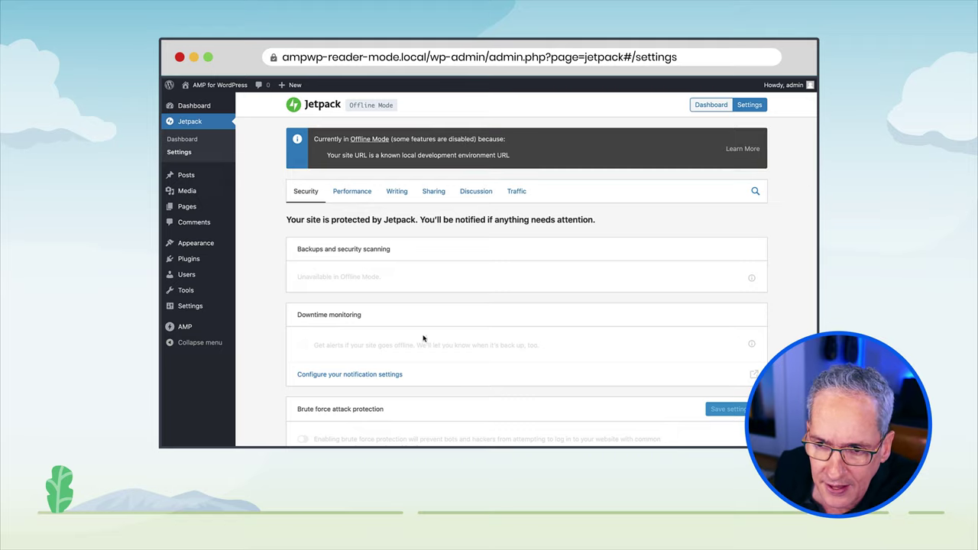
{"action": "left_click", "coordinate": [432, 197]}
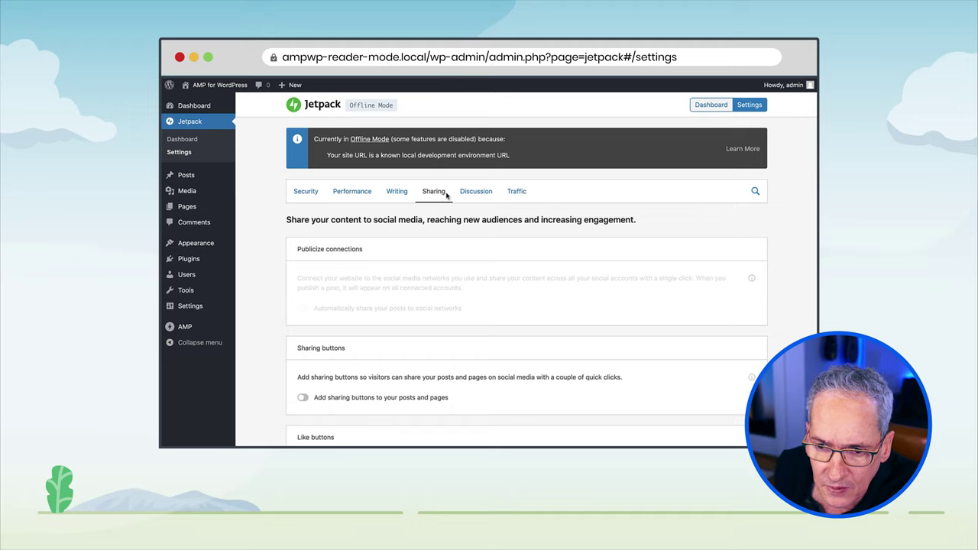
{"action": "left_click", "coordinate": [301, 399]}
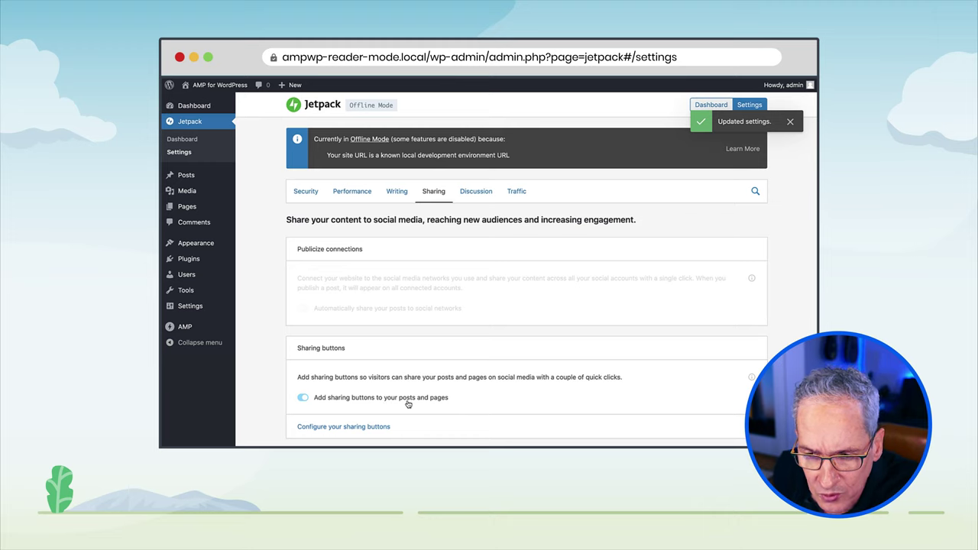
{"action": "scroll", "coordinate": [382, 403], "scroll_direction": "down", "scroll_amount": 1}
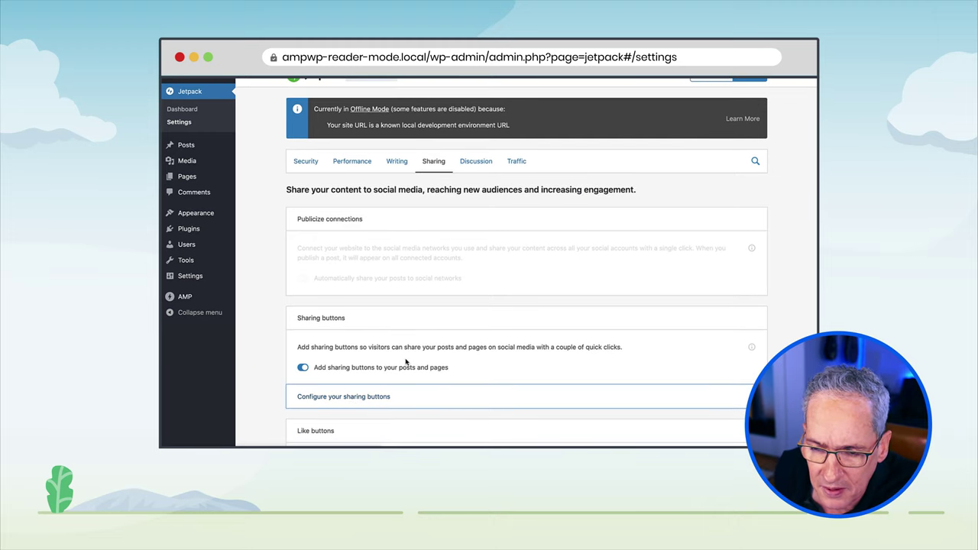
{"action": "left_click", "coordinate": [351, 397]}
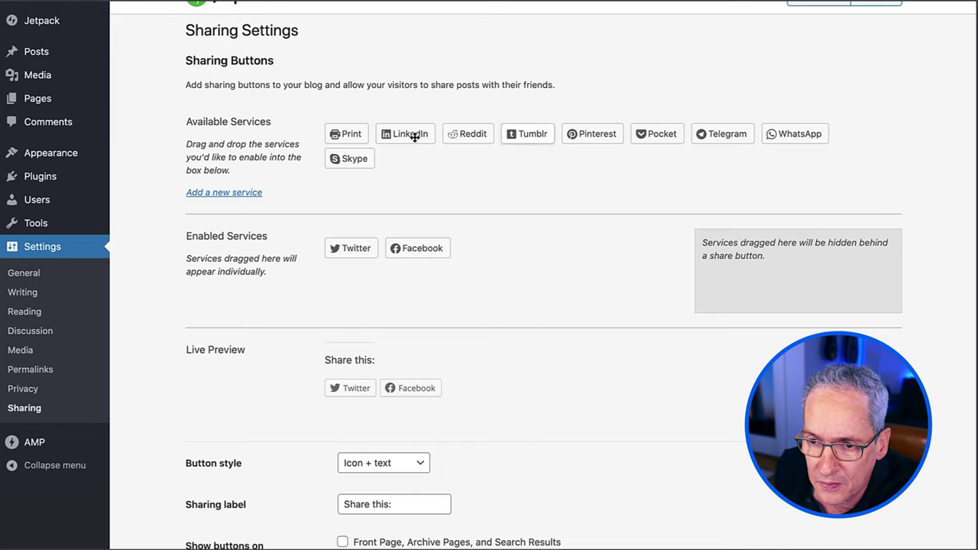
Add LinkedIn to the enabled sharing services, set the button style to Icon only, and save the sharing settings.
{"action": "left_click_drag", "start_coordinate": [414, 137], "coordinate": [501, 253]}
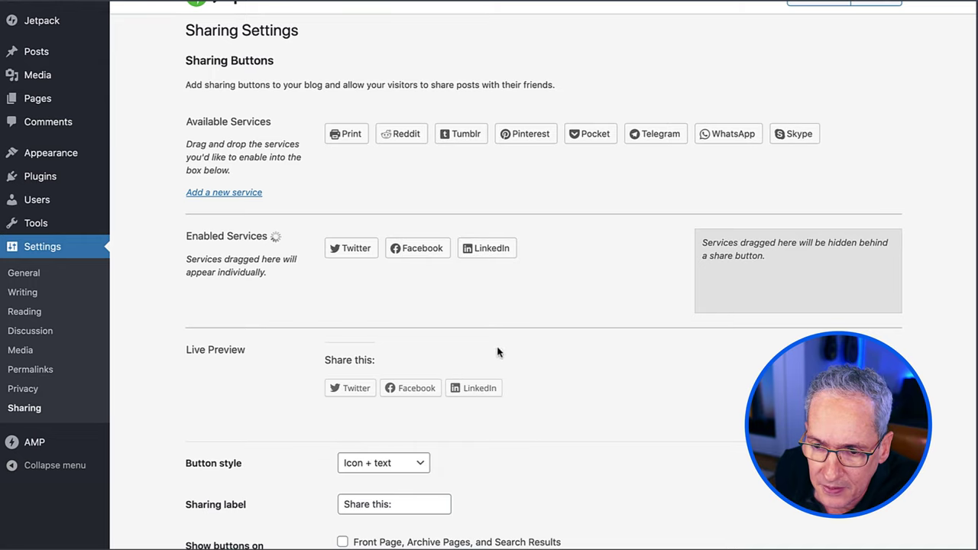
{"action": "scroll", "coordinate": [497, 351], "scroll_direction": "down", "scroll_amount": 1}
{"action": "left_click", "coordinate": [385, 450]}
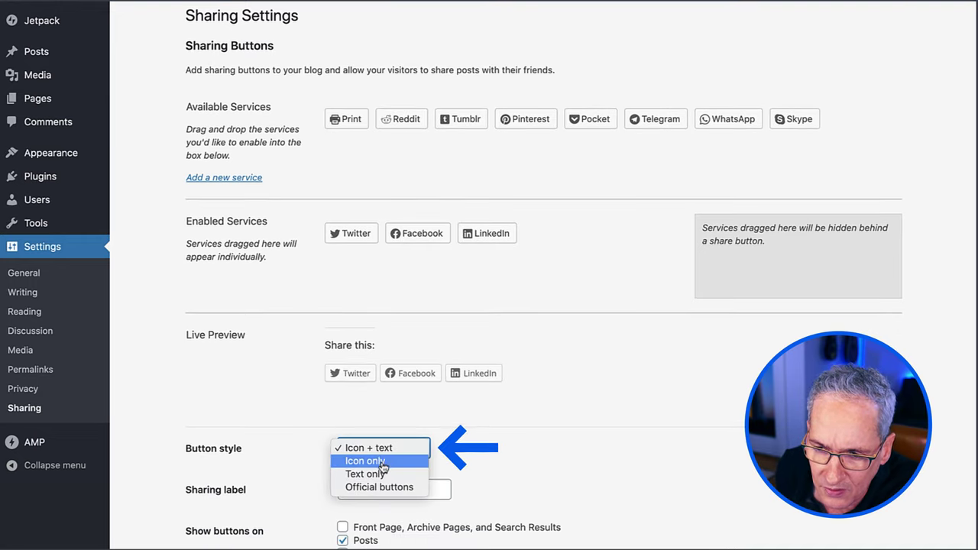
{"action": "left_click", "coordinate": [382, 463]}
{"action": "scroll", "coordinate": [418, 481], "scroll_direction": "down", "scroll_amount": 3}
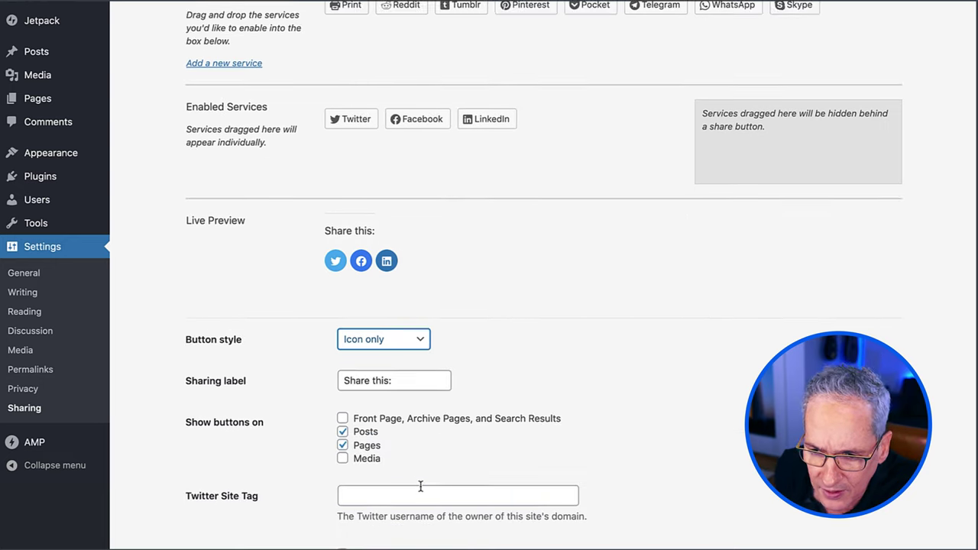
{"action": "scroll", "coordinate": [420, 487], "scroll_direction": "down", "scroll_amount": 1}
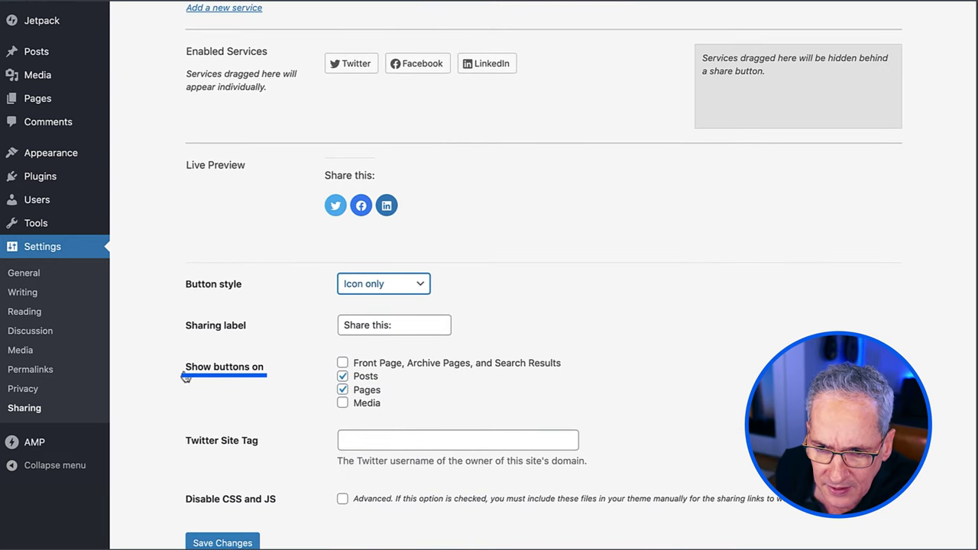
{"action": "scroll", "coordinate": [440, 538], "scroll_direction": "down", "scroll_amount": 1}
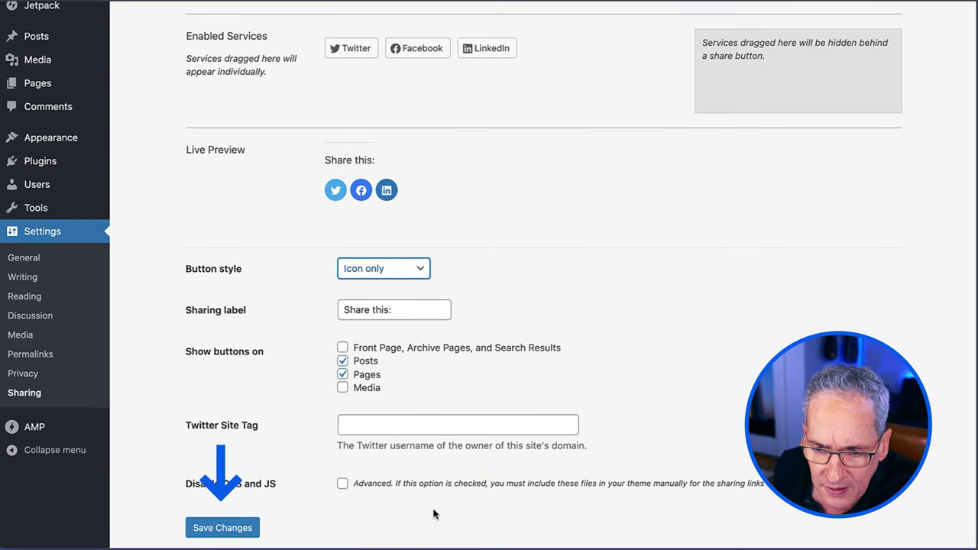
{"action": "left_click", "coordinate": [219, 525]}
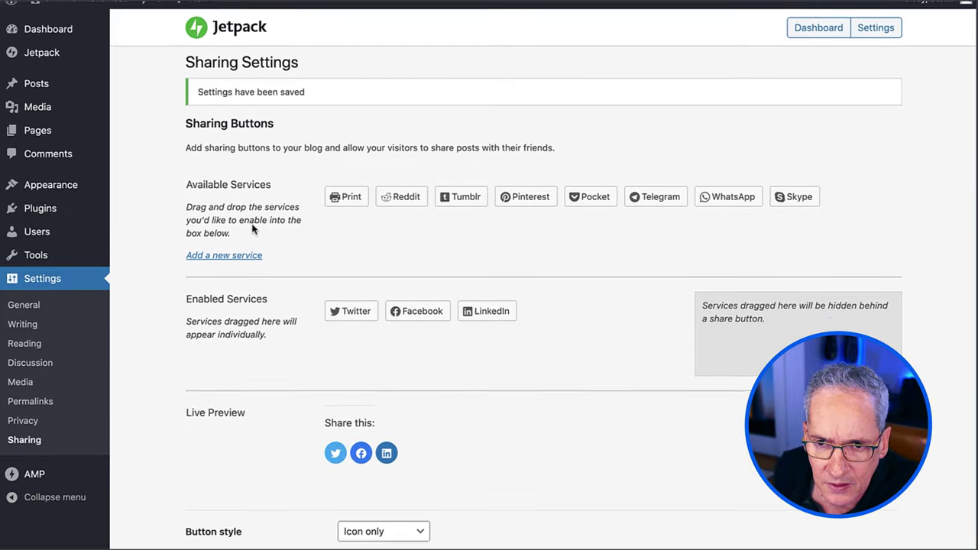
Visit the site, open the "Solar eclipse: Eye health warning" post, and check the sharing icons below its text.
{"action": "mouse_move", "coordinate": [77, 12]}
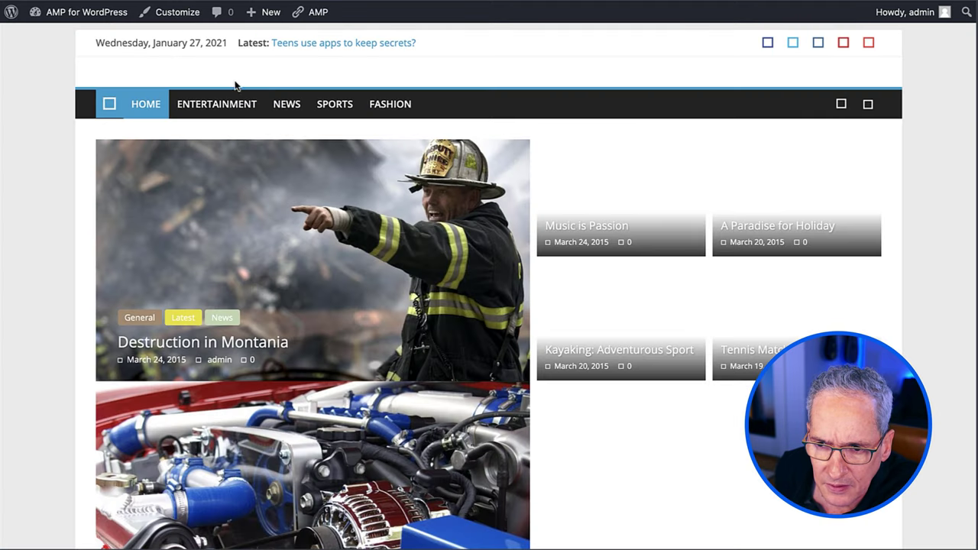
{"action": "scroll", "coordinate": [532, 458], "scroll_direction": "down", "scroll_amount": 2}
{"action": "left_click", "coordinate": [532, 469]}
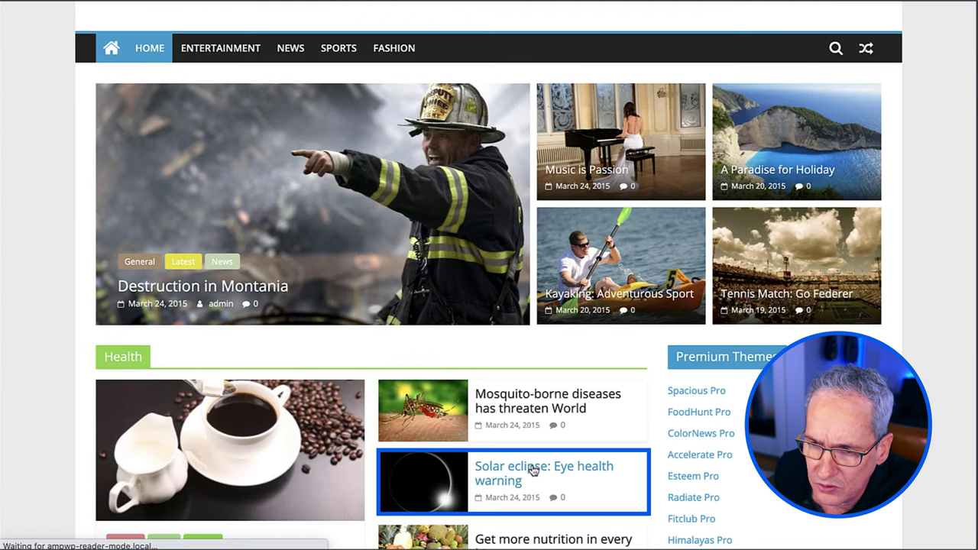
{"action": "scroll", "coordinate": [538, 393], "scroll_direction": "down", "scroll_amount": 5}
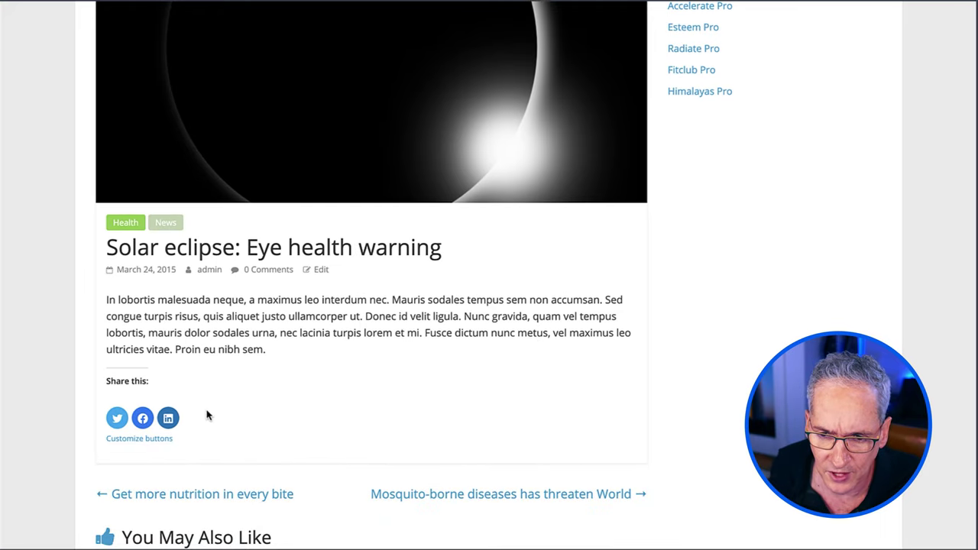
Open the AMP version of the post and check the sharing icons below its content.
{"action": "scroll", "coordinate": [210, 411], "scroll_direction": "up", "scroll_amount": 2}
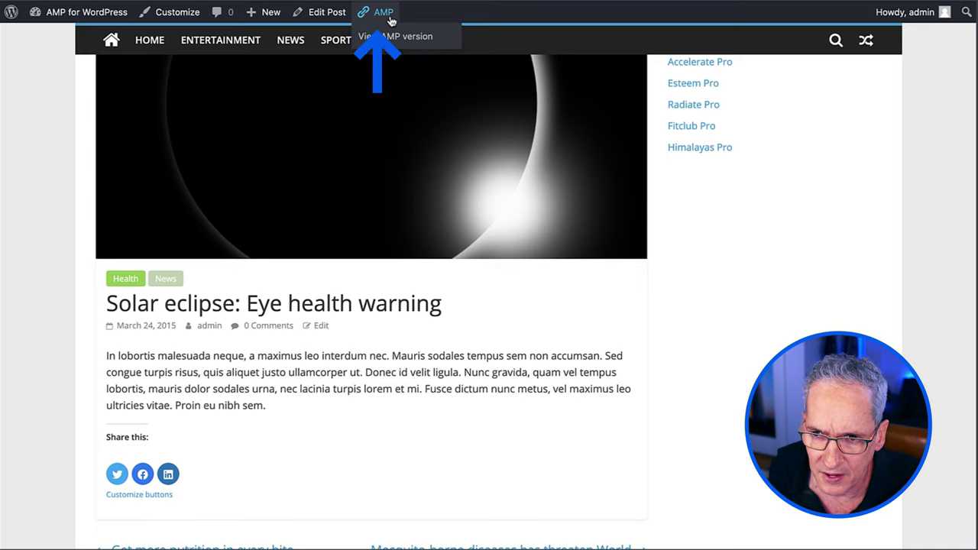
{"action": "left_click", "coordinate": [389, 16]}
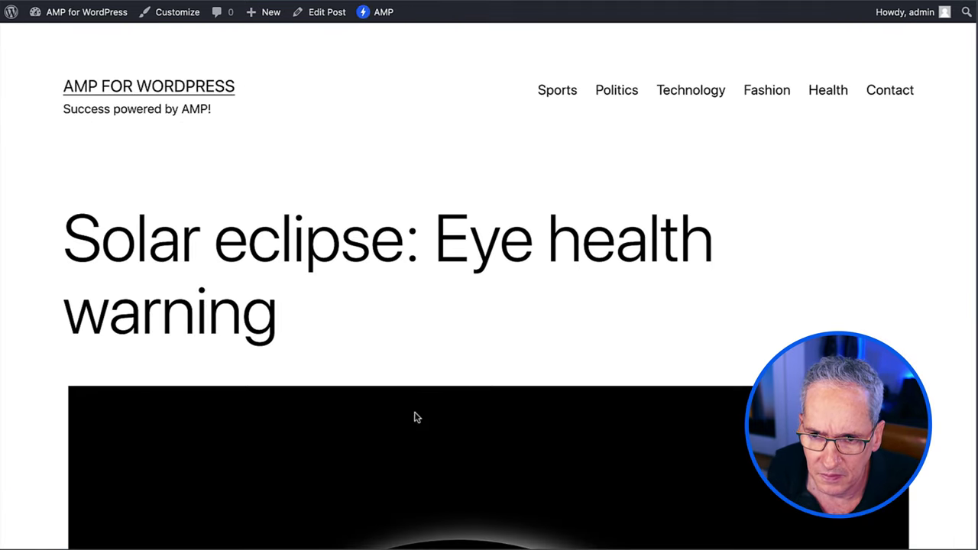
{"action": "scroll", "coordinate": [424, 390], "scroll_direction": "down", "scroll_amount": 10}
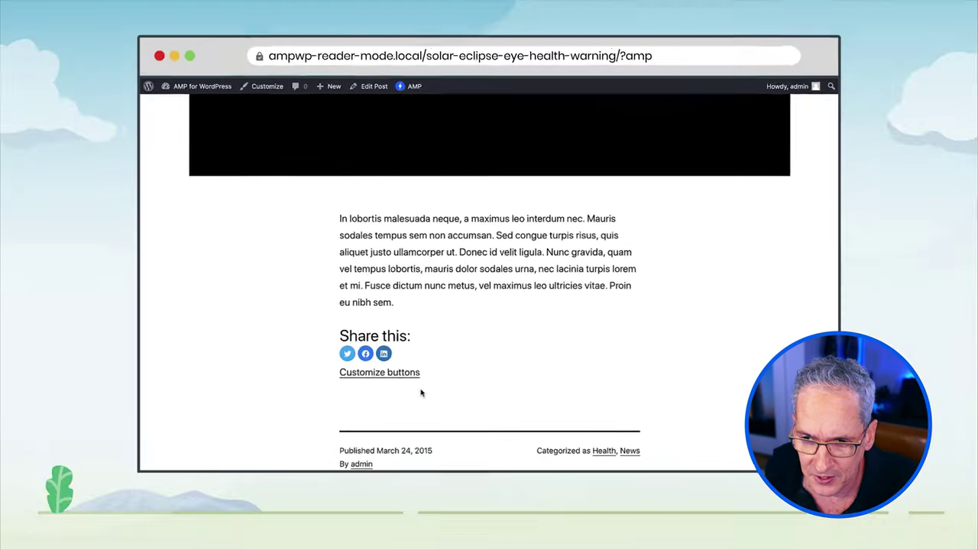
{"action": "scroll", "coordinate": [459, 382], "scroll_direction": "up", "scroll_amount": 5}
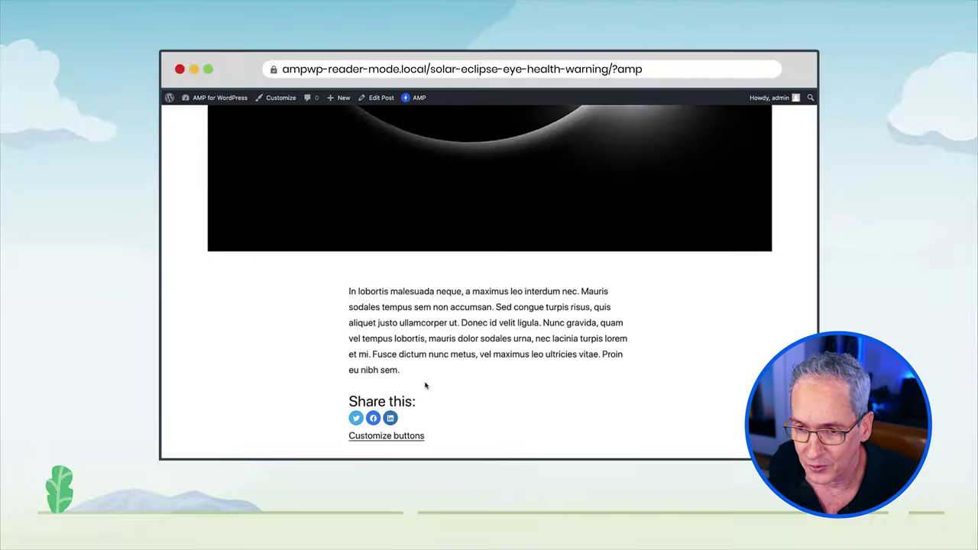
{"action": "scroll", "coordinate": [459, 381], "scroll_direction": "up", "scroll_amount": 5}
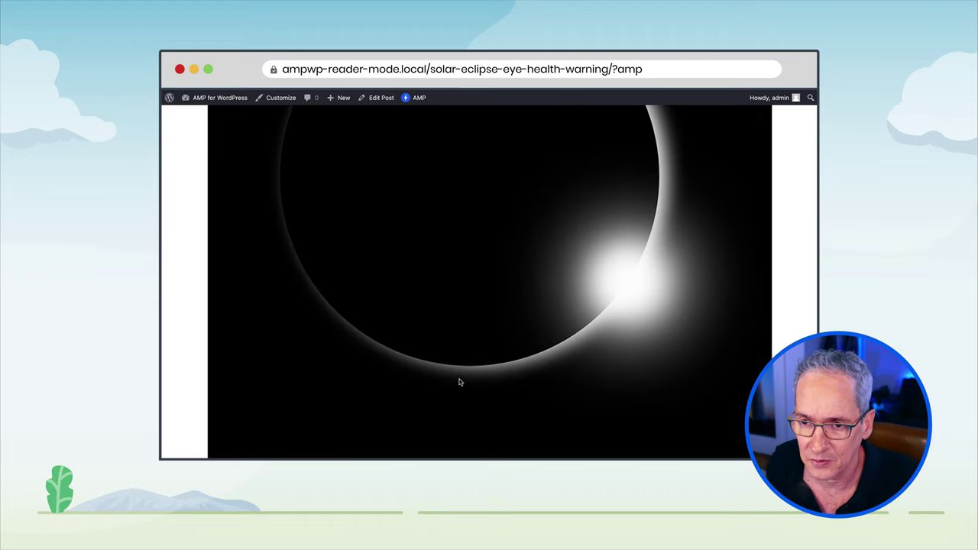
{"action": "scroll", "coordinate": [460, 382], "scroll_direction": "up", "scroll_amount": 3}
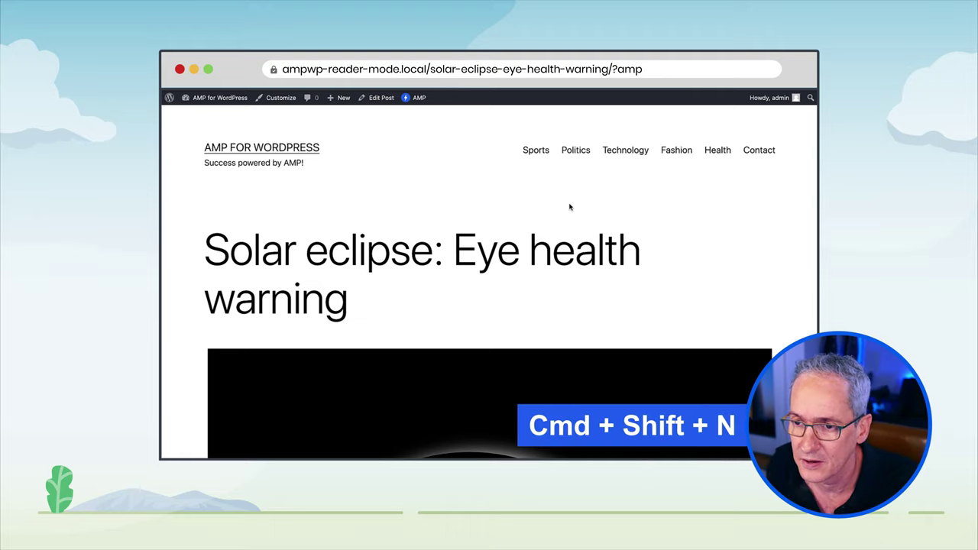
Check the AMP post and its collapsible menu in an emulated iPhone X view, and return to the desktop view.
{"action": "key", "text": "super+shift+n"}
{"action": "left_click", "coordinate": [452, 160]}
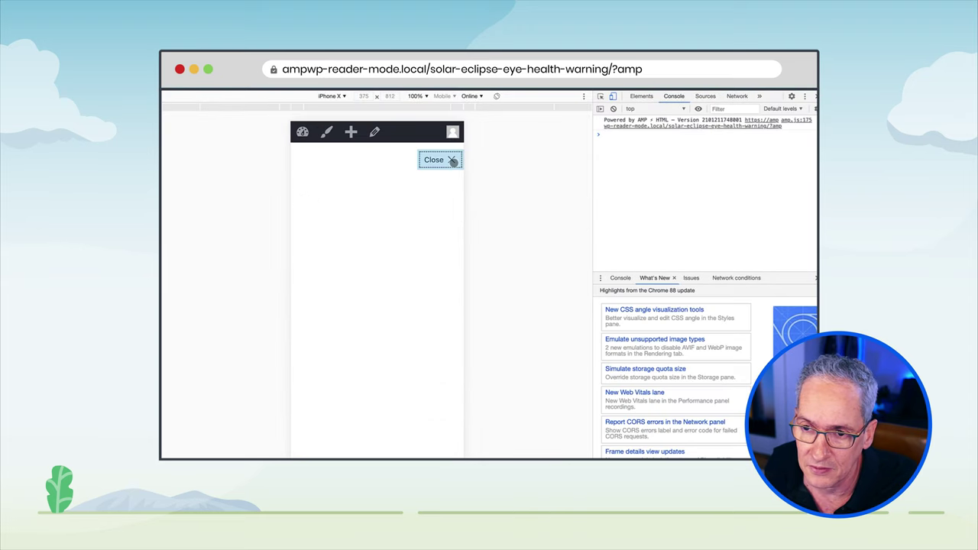
{"action": "left_click", "coordinate": [452, 161]}
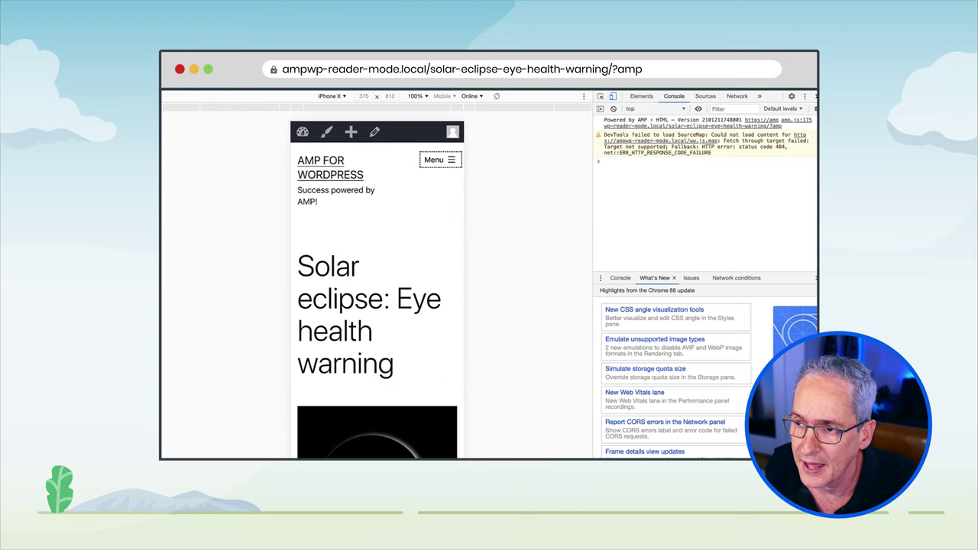
{"action": "left_click", "coordinate": [815, 97]}
{"action": "scroll", "coordinate": [485, 360], "scroll_direction": "down", "scroll_amount": 6}
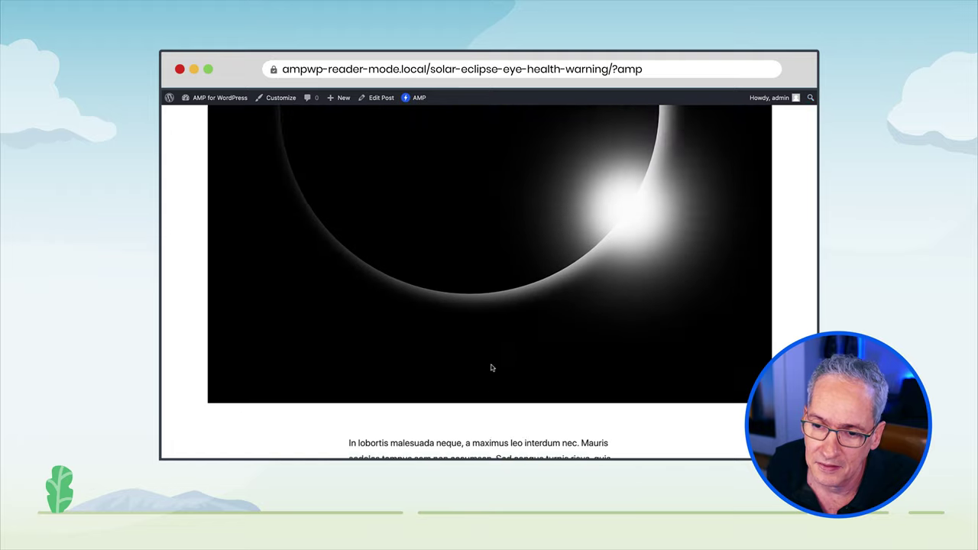
{"action": "scroll", "coordinate": [491, 368], "scroll_direction": "down", "scroll_amount": 2}
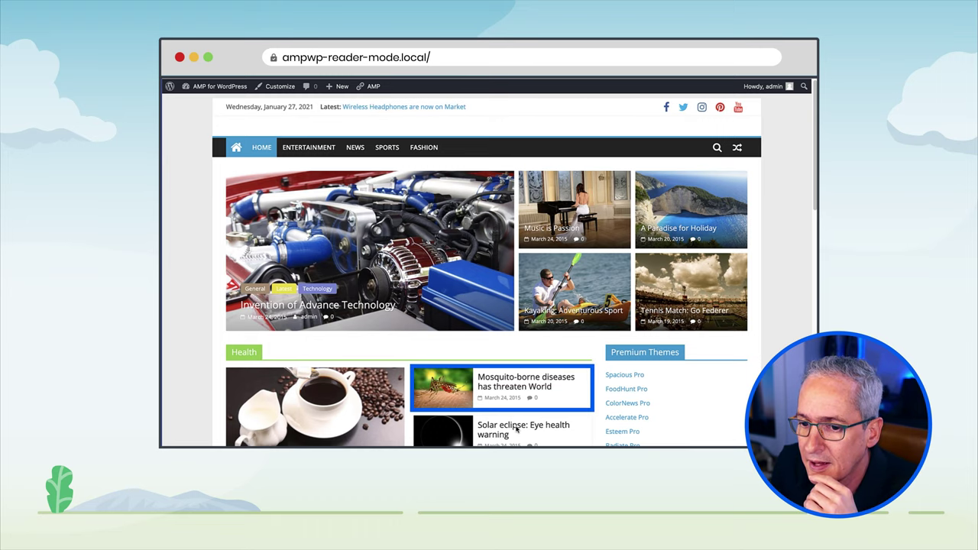
View the "Mosquito-borne diseases has threaten World" post from the desktop homepage and return to the homepage.
{"action": "left_click", "coordinate": [501, 392]}
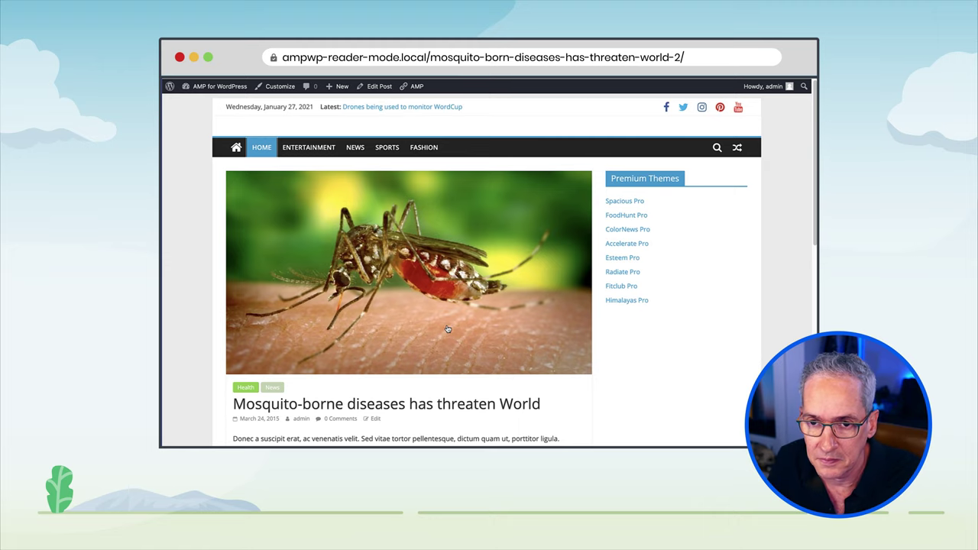
{"action": "key", "text": "alt+Left"}
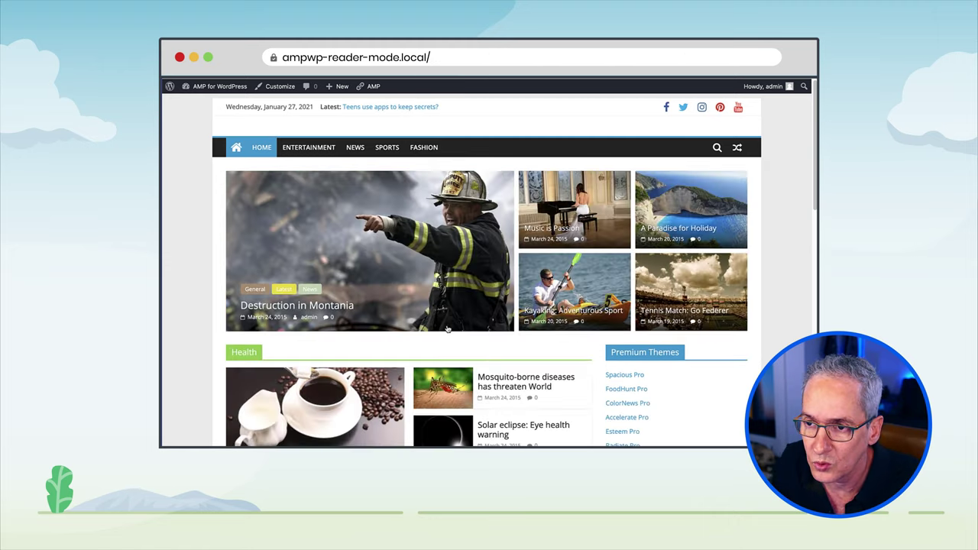
View the homepage in an emulated iPhone X layout and open the "Destruction in Montania" post.
{"action": "key", "text": "super+shift+n"}
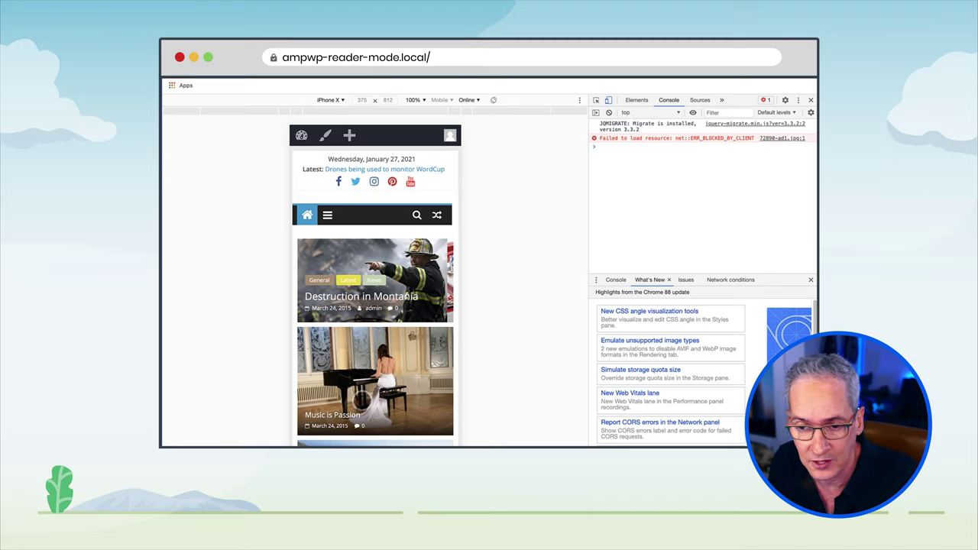
{"action": "scroll", "coordinate": [363, 415], "scroll_direction": "down", "scroll_amount": 1}
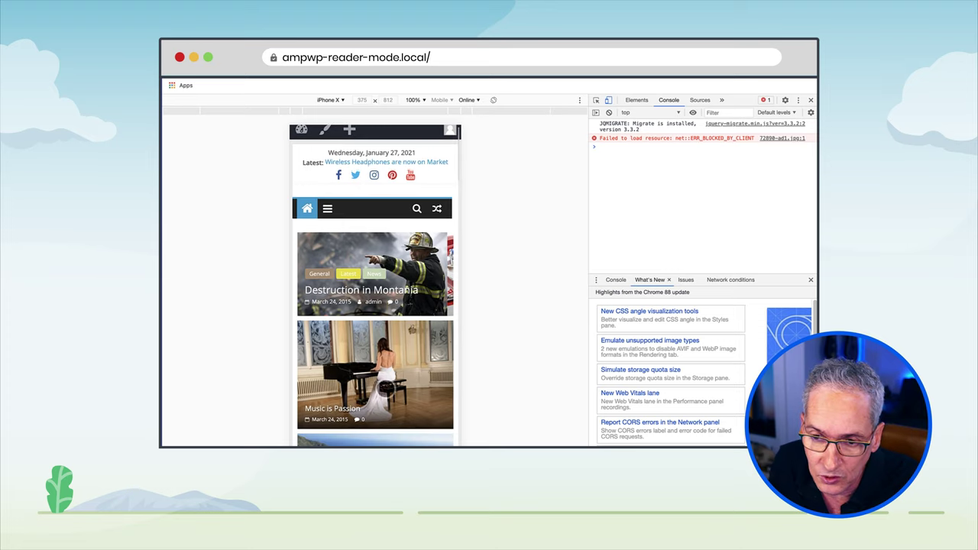
{"action": "left_click", "coordinate": [351, 291]}
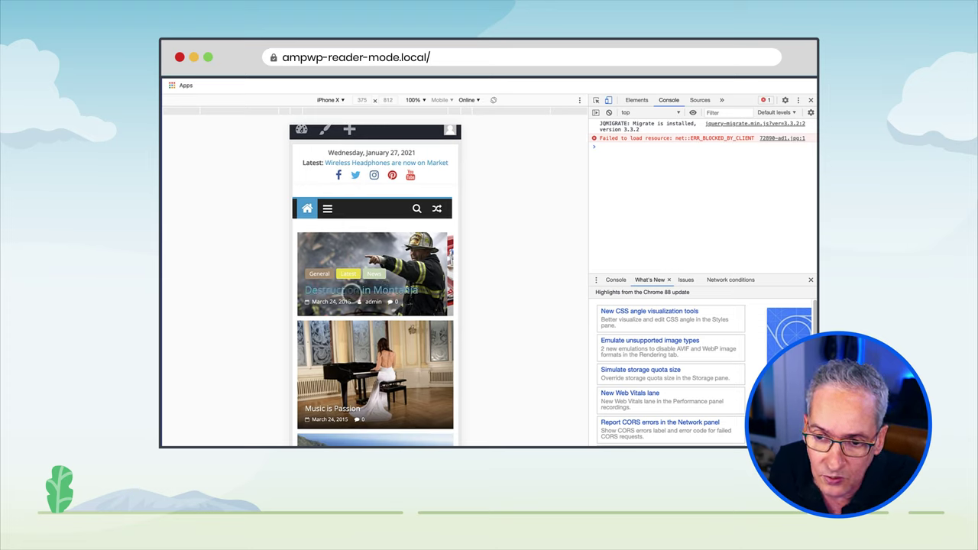